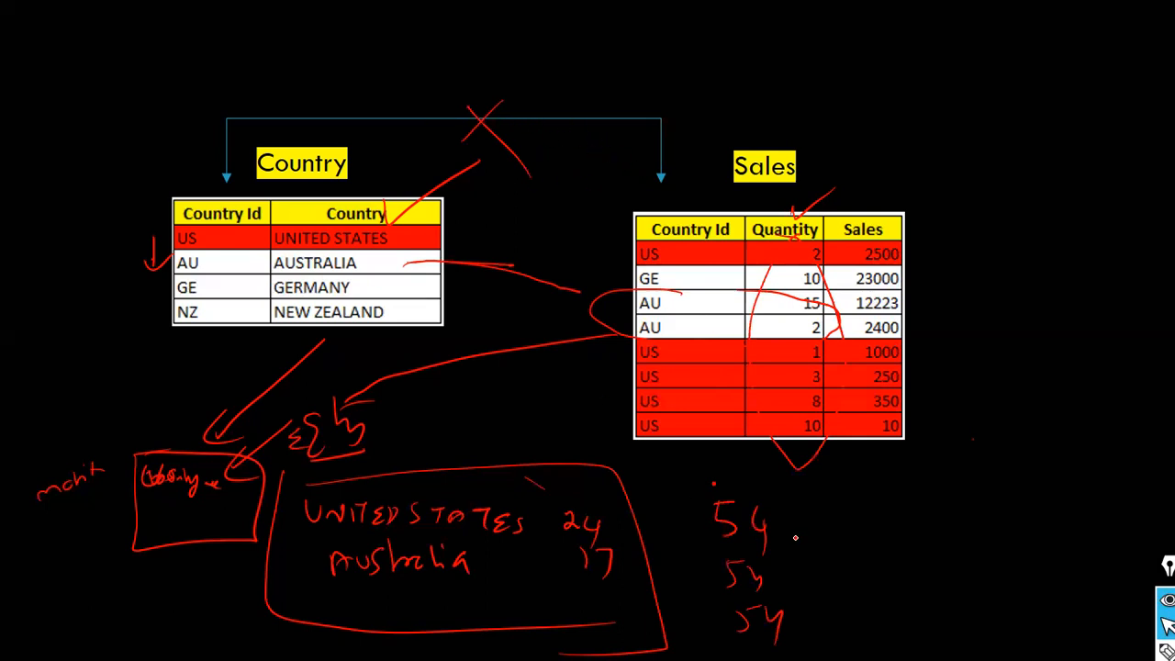
Draw a vertical line beside the handwritten 54 totals, and switch to Power BI Desktop, closing its start screen
{"action": "left_click_drag", "start_coordinate": [781, 479], "coordinate": [801, 628]}
{"action": "key", "text": "alt+Tab"}
{"action": "key", "text": "alt+Tab"}
{"action": "key", "text": "alt+Tab"}
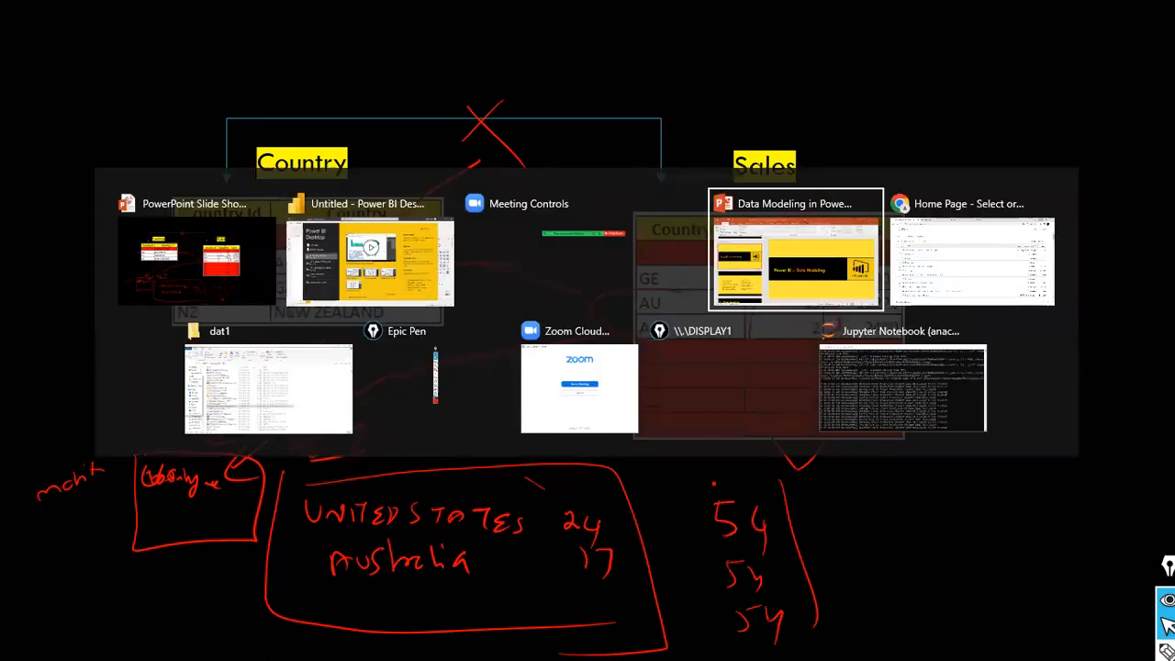
{"action": "key", "text": "alt+Tab"}
{"action": "key", "text": "shift+alt+Tab"}
{"action": "key", "text": "alt+Tab"}
{"action": "key", "text": "alt+Tab"}
{"action": "key", "text": "alt+Tab"}
{"action": "key", "text": "alt+Tab"}
{"action": "key", "text": "alt+Tab"}
{"action": "key", "text": "alt+Tab"}
{"action": "key", "text": "alt+Tab"}
{"action": "key", "text": "alt+Tab"}
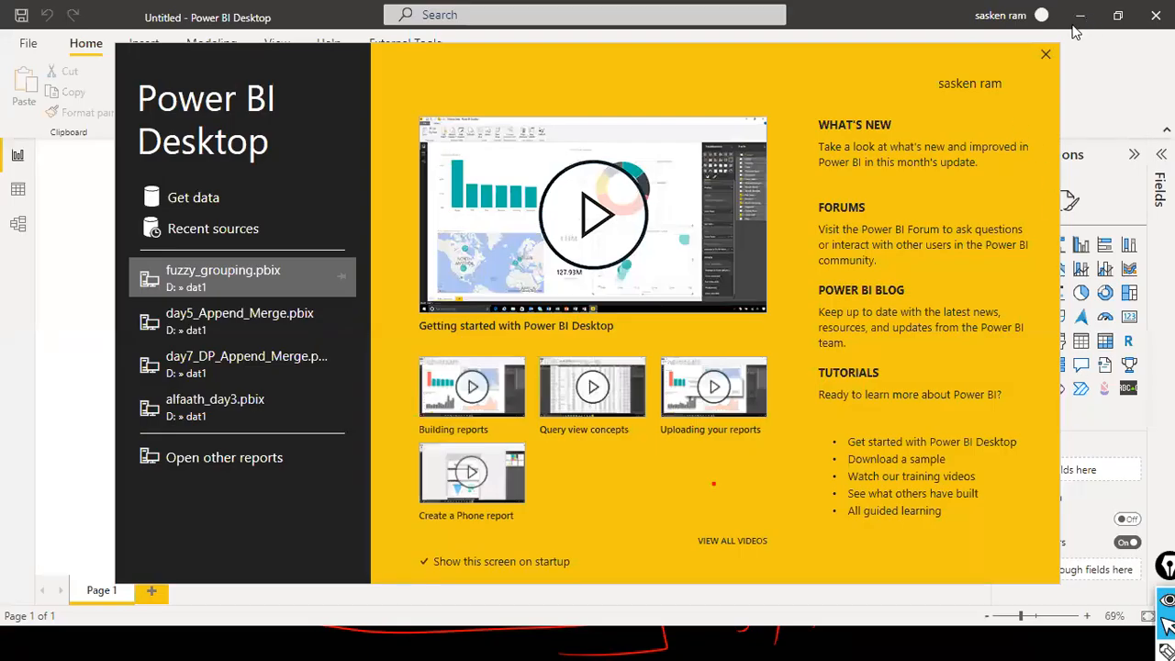
{"action": "left_click", "coordinate": [1045, 54]}
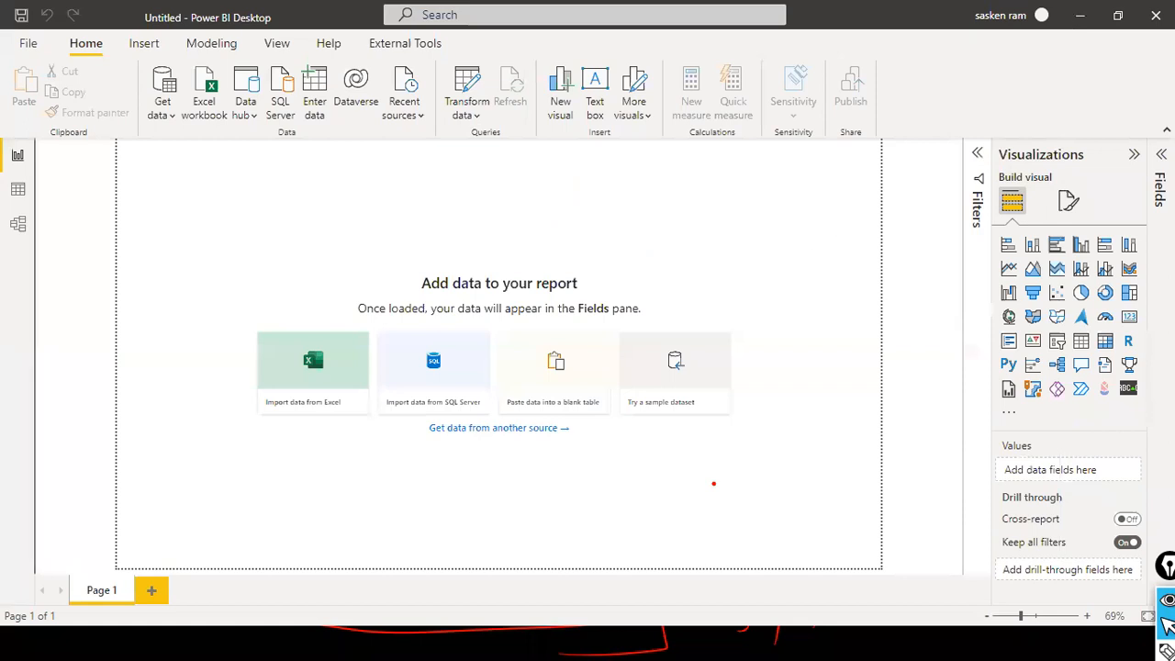
Connect to the Excel workbook DimCustomer.xls in the dat1 folder as a data source
{"action": "left_click", "coordinate": [157, 112]}
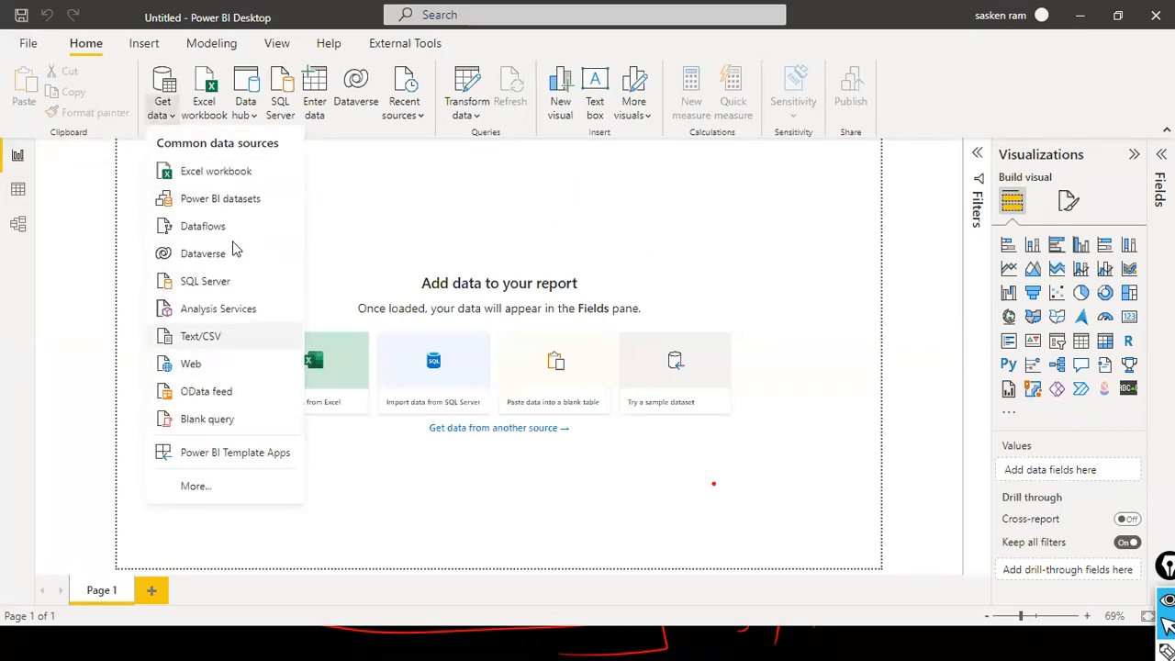
{"action": "left_click", "coordinate": [231, 173]}
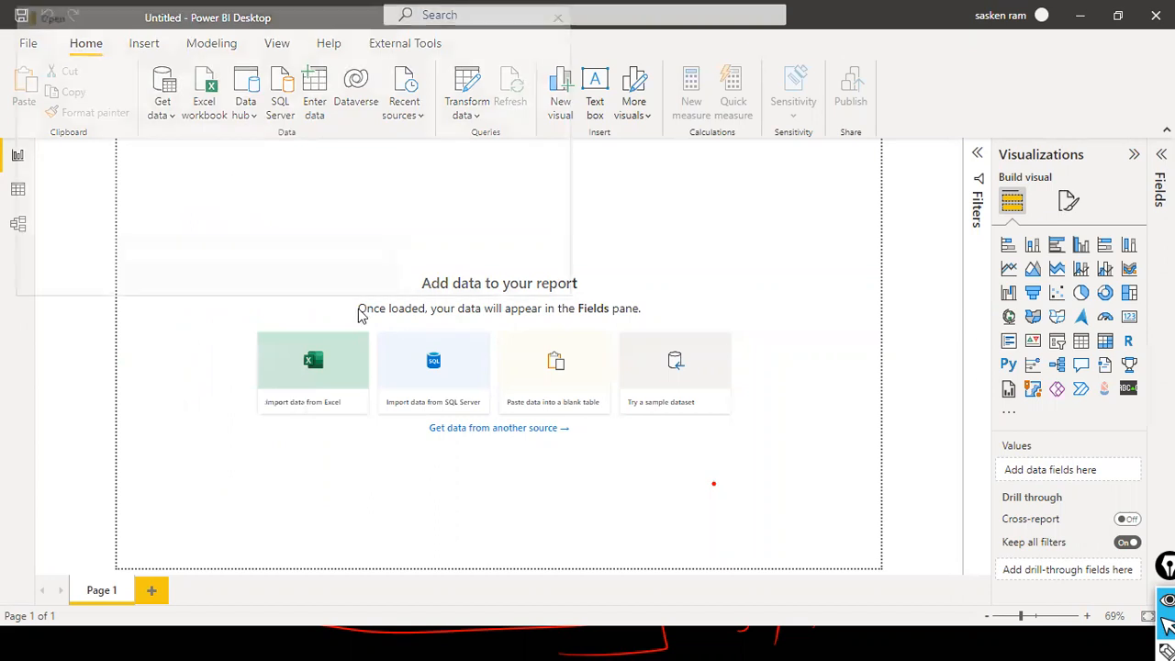
{"action": "left_click", "coordinate": [238, 163]}
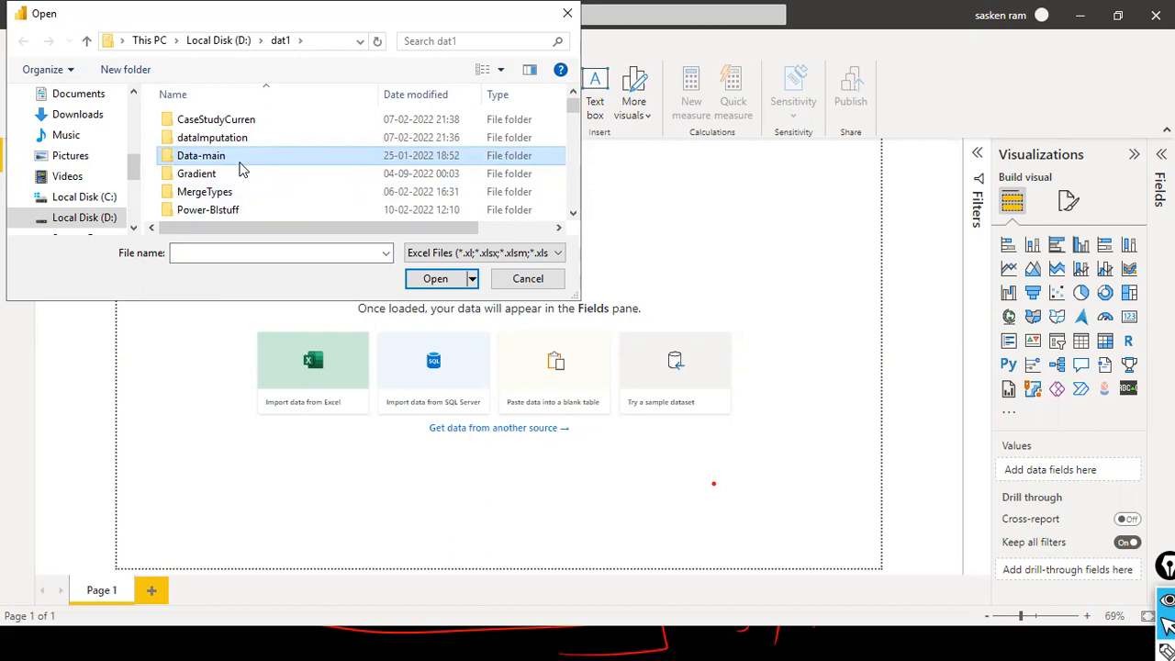
{"action": "double_click", "coordinate": [239, 163]}
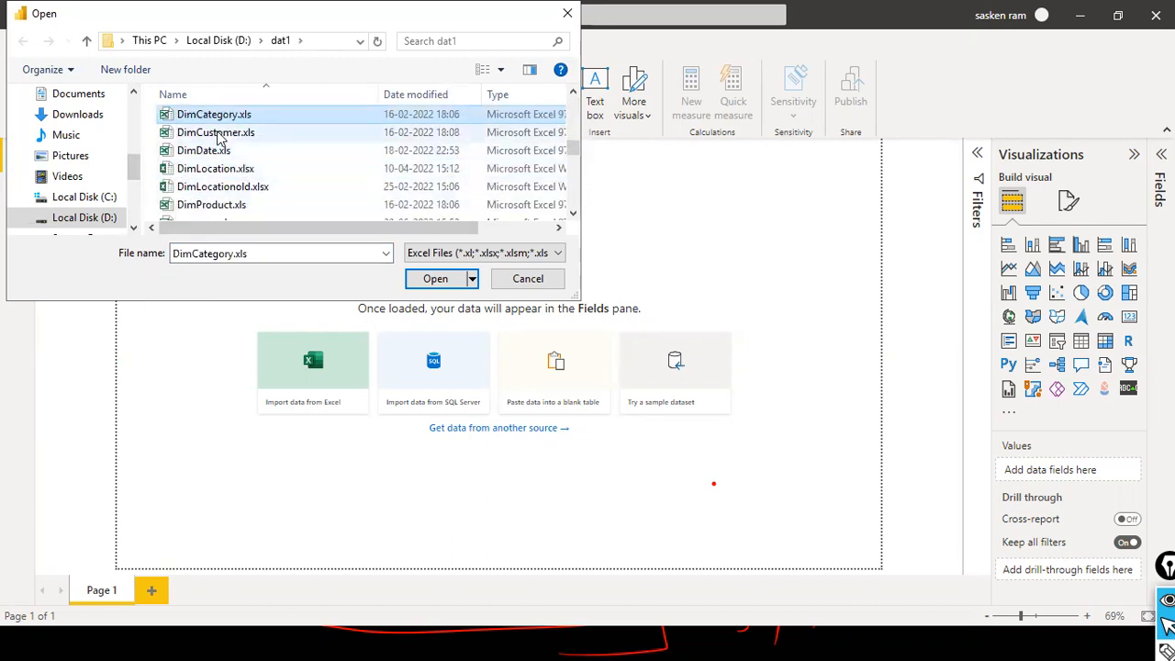
{"action": "left_click", "coordinate": [219, 134]}
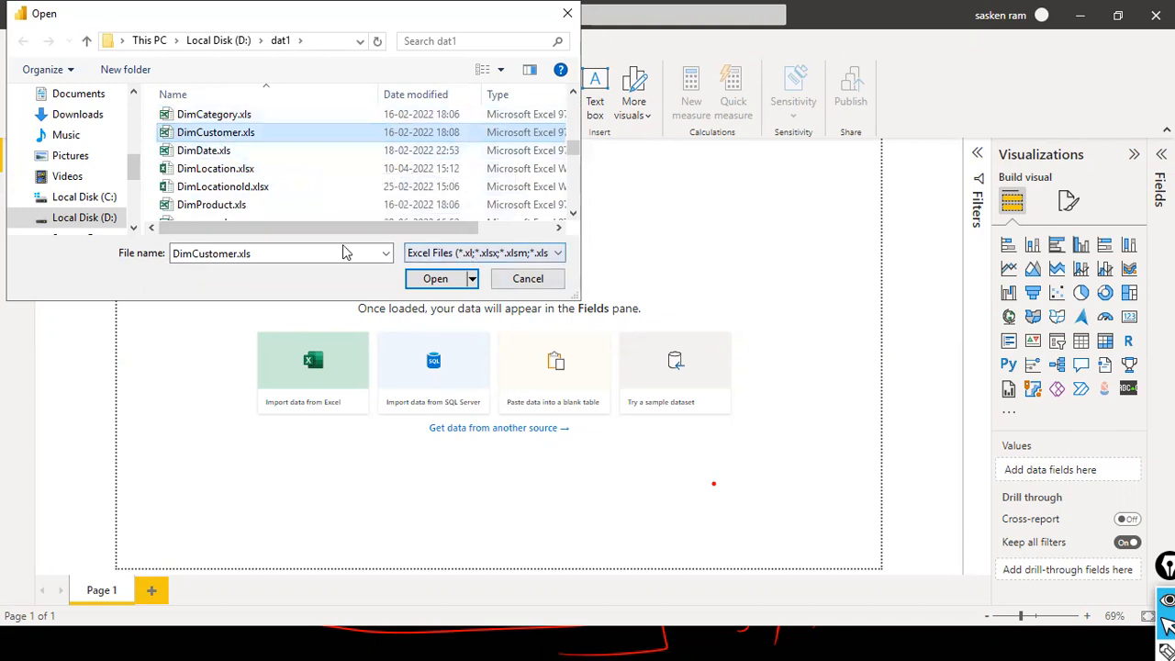
{"action": "left_click", "coordinate": [441, 279]}
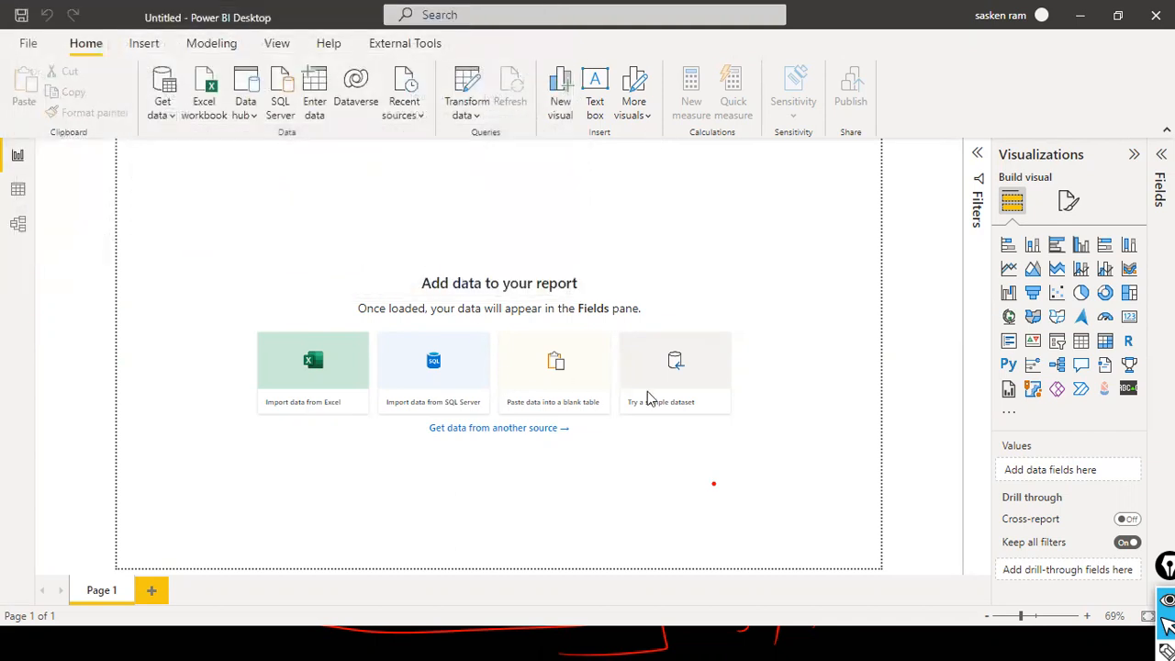
Select Sheet1 of DimCustomer.xls and open it for transformation in Power Query Editor
{"action": "key", "text": "alt+Tab"}
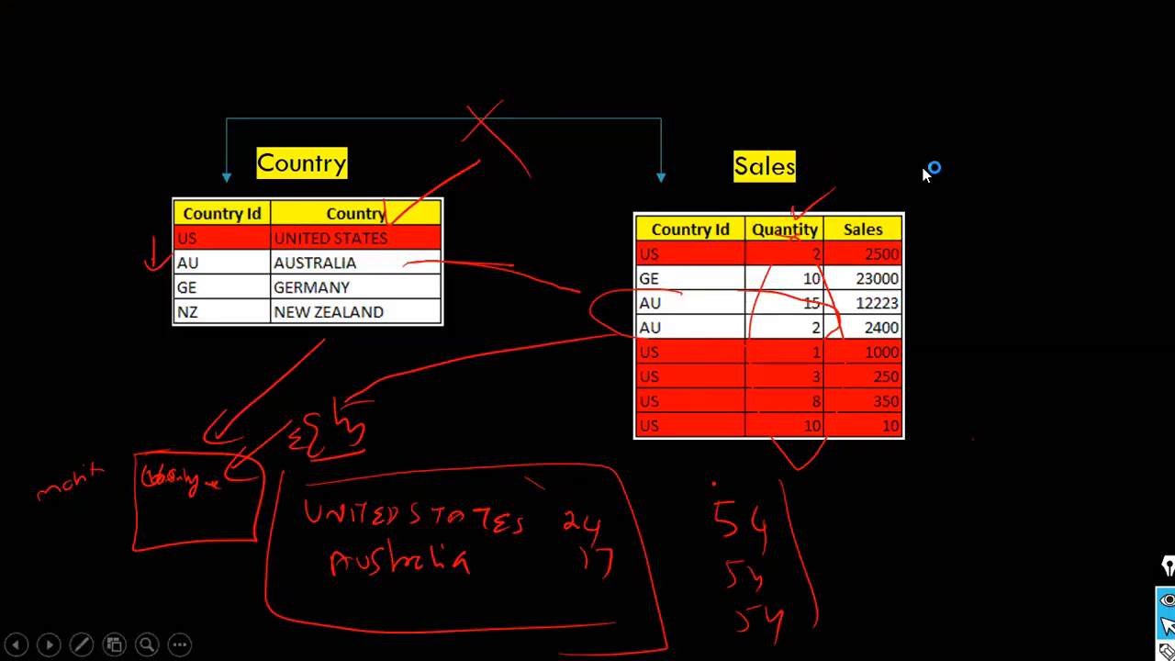
{"action": "key", "text": "alt+Tab"}
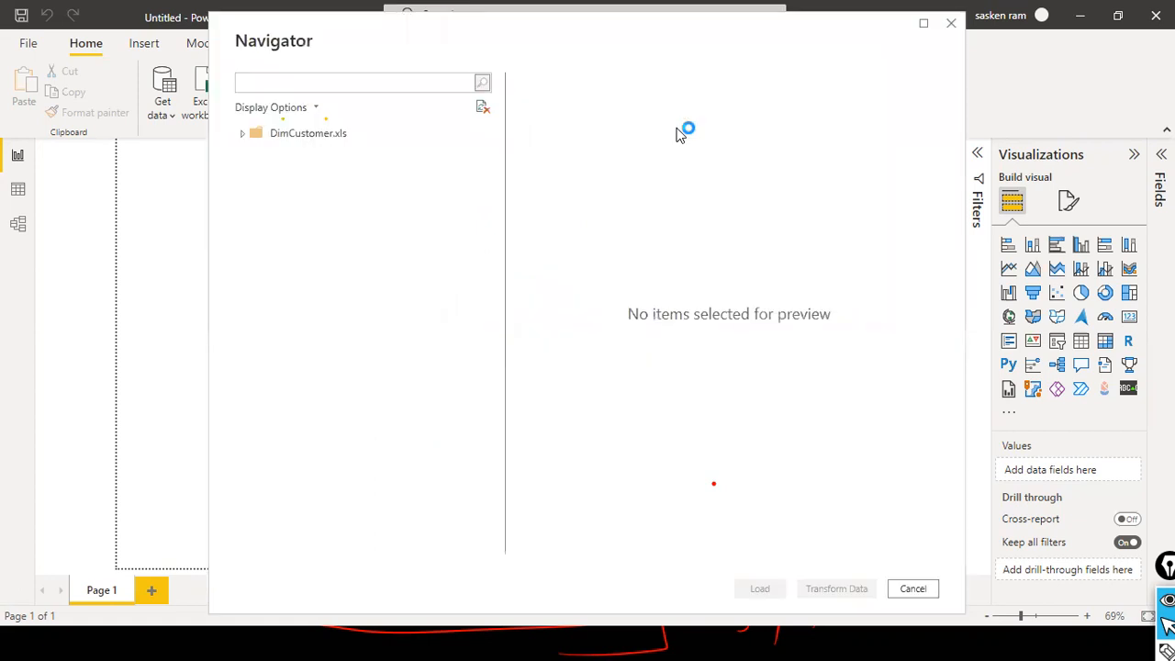
{"action": "left_click", "coordinate": [261, 156]}
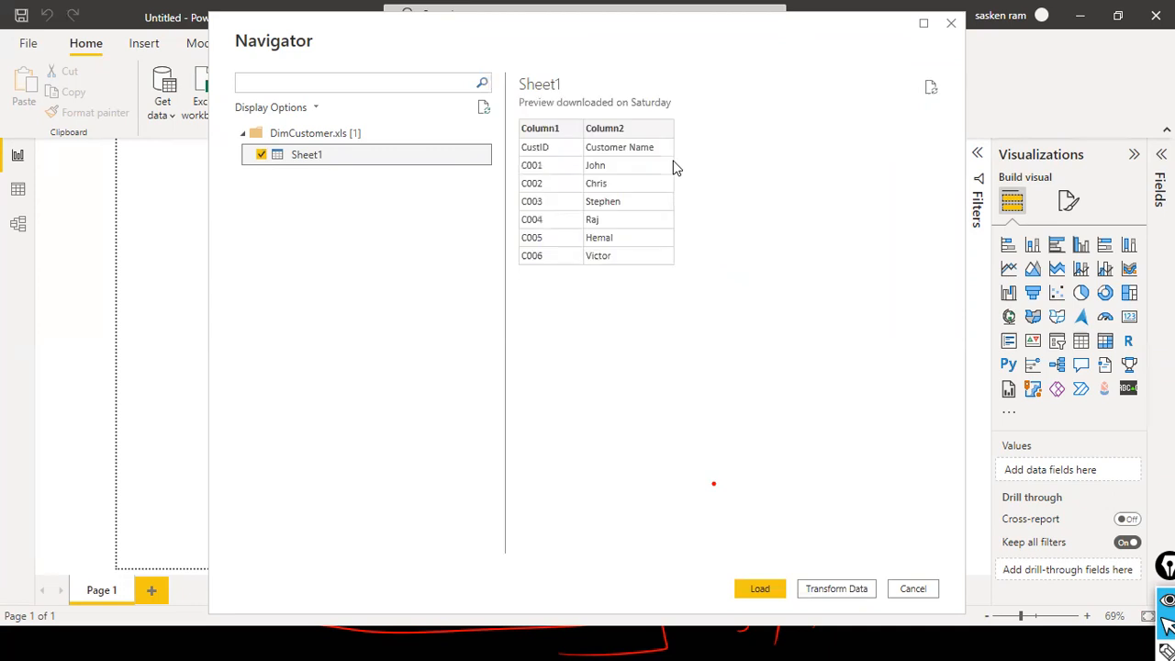
{"action": "left_click", "coordinate": [799, 596]}
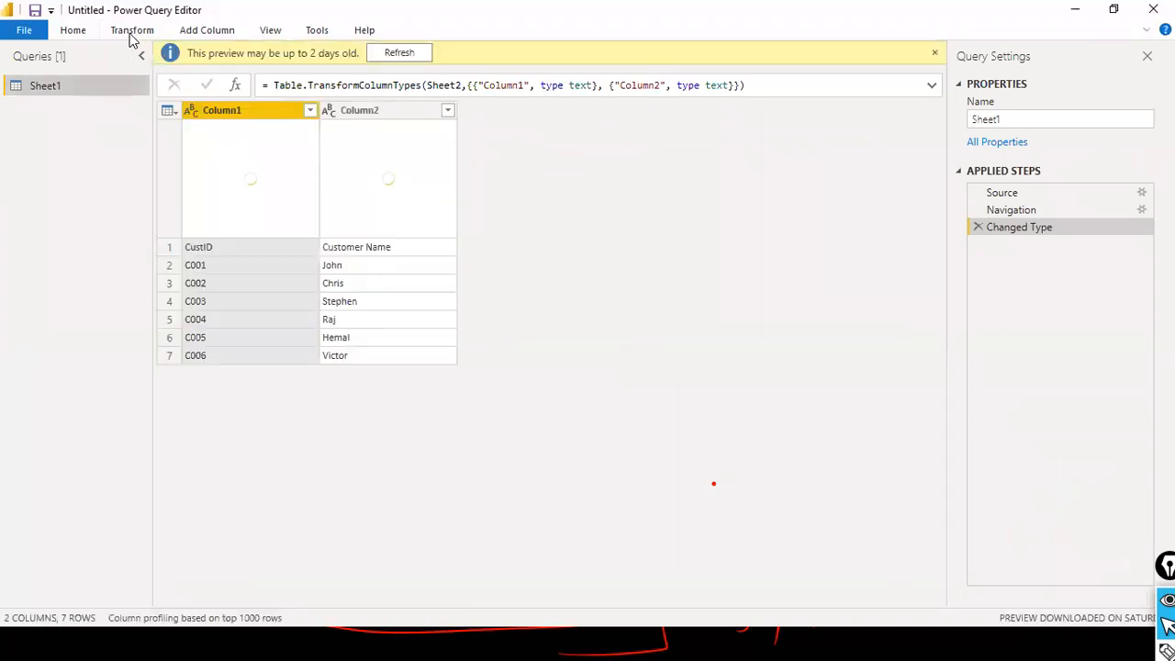
Promote the first row of the Sheet1 query to column headers
{"action": "left_click", "coordinate": [133, 31]}
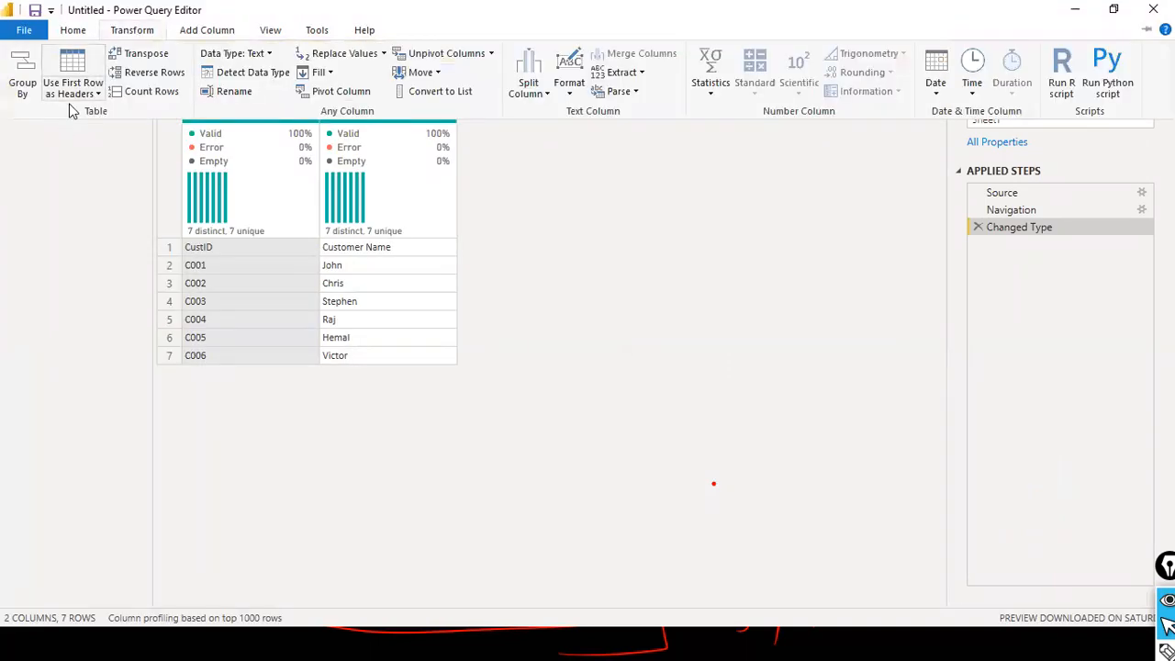
{"action": "left_click", "coordinate": [91, 94]}
{"action": "left_click", "coordinate": [92, 114]}
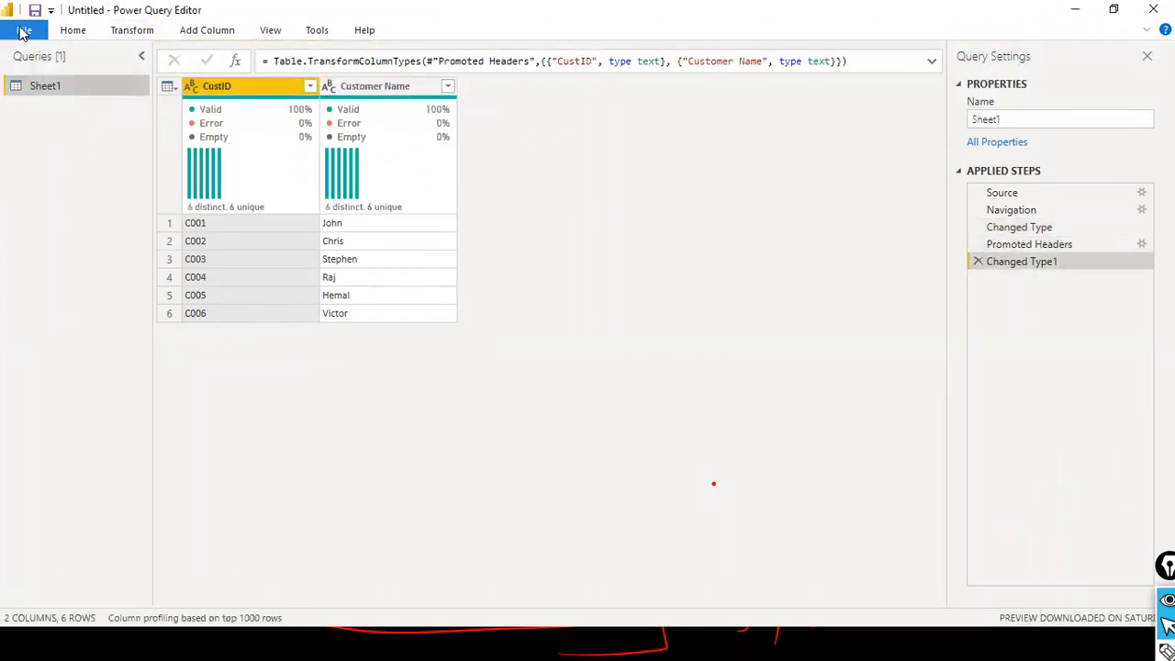
Add the Excel workbook NcSales.xls from the dat1 folder as a new source
{"action": "left_click", "coordinate": [84, 29]}
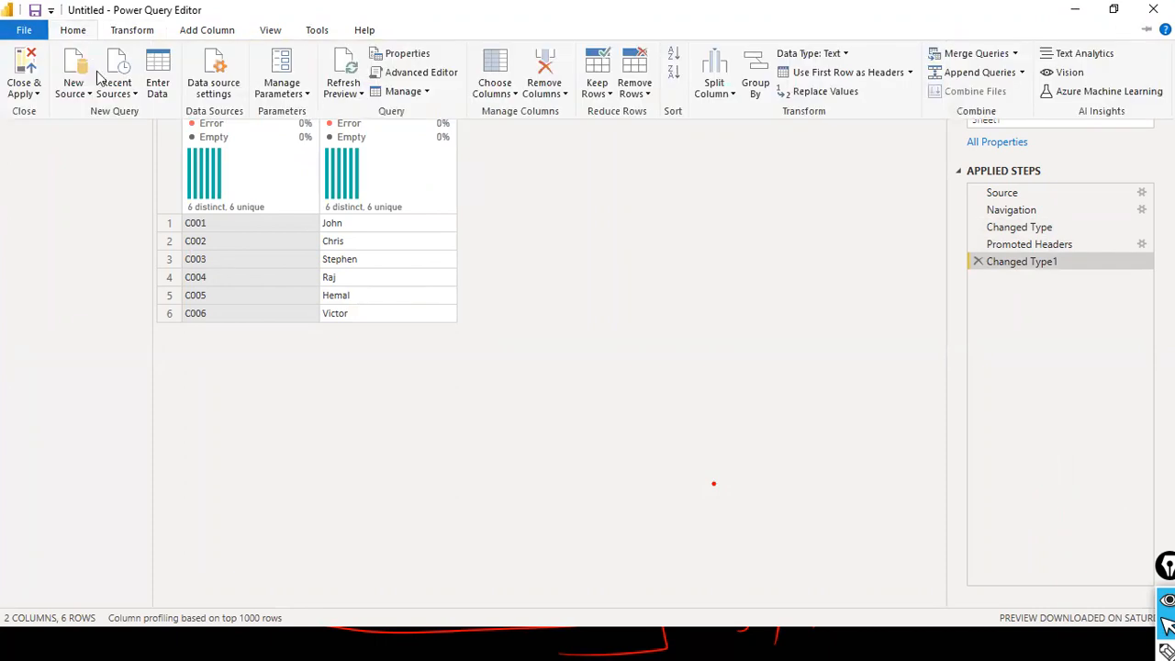
{"action": "left_click", "coordinate": [90, 95]}
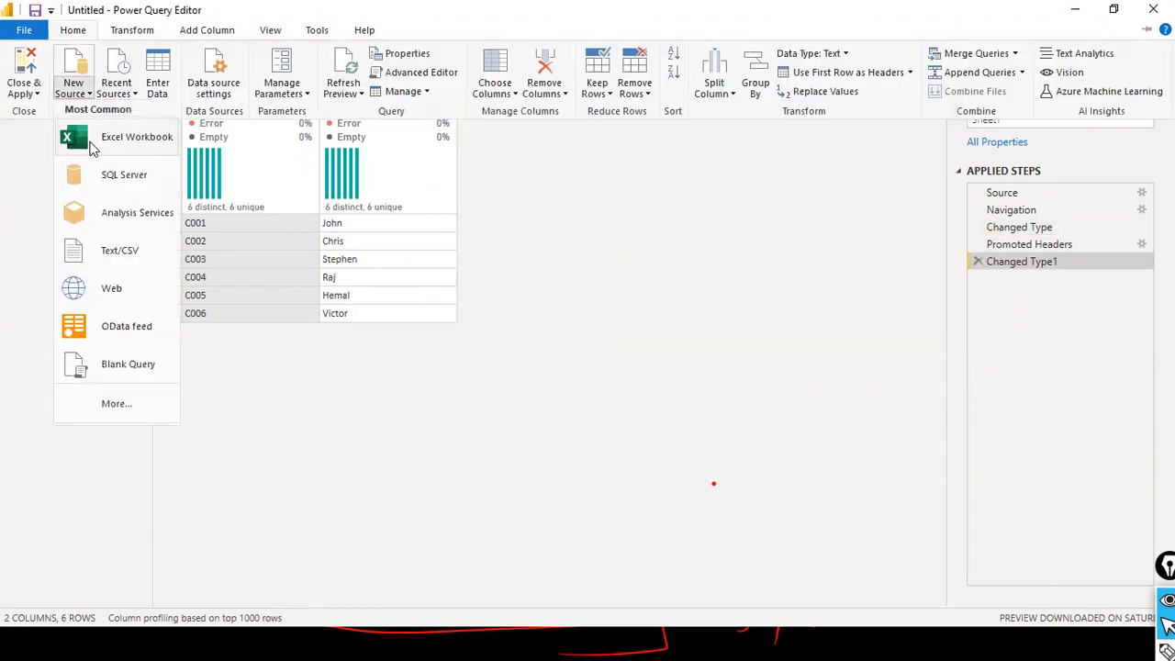
{"action": "left_click", "coordinate": [94, 145]}
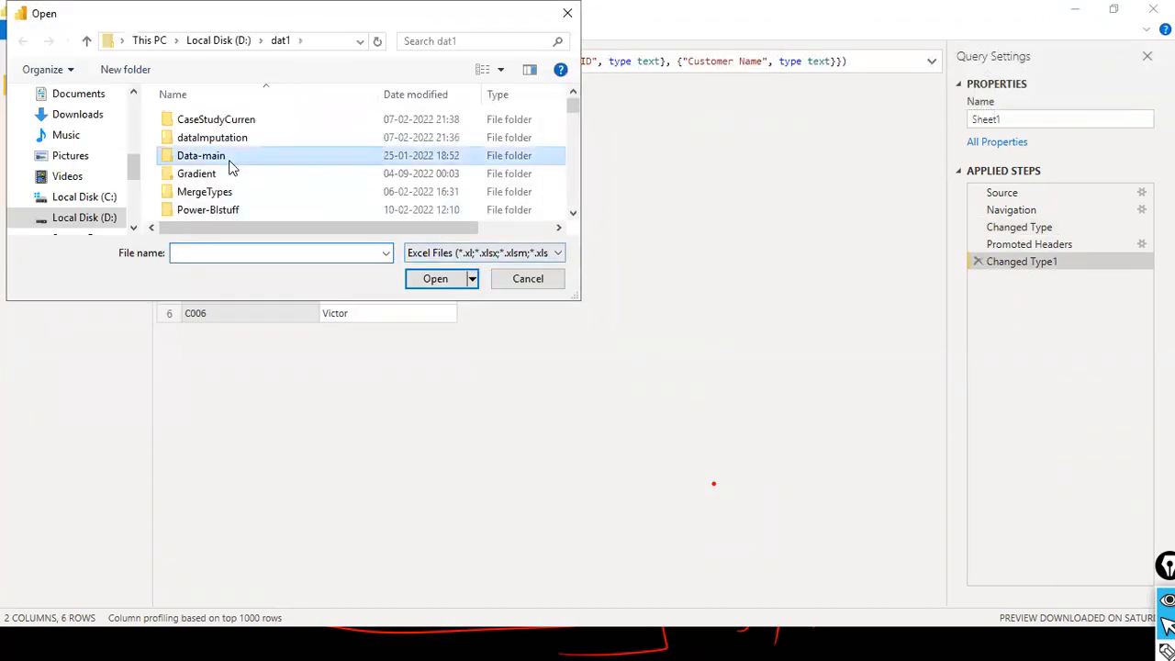
{"action": "scroll", "coordinate": [231, 166], "scroll_direction": "down", "scroll_amount": 10}
{"action": "key", "text": "Down"}
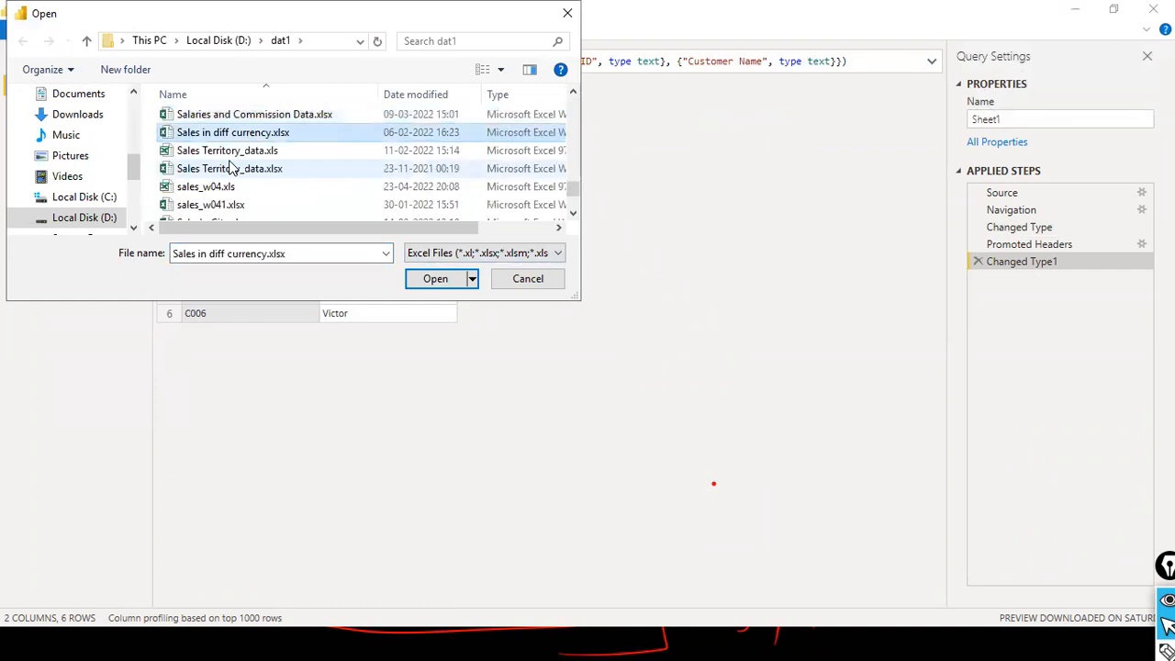
{"action": "scroll", "coordinate": [231, 170], "scroll_direction": "down", "scroll_amount": 2}
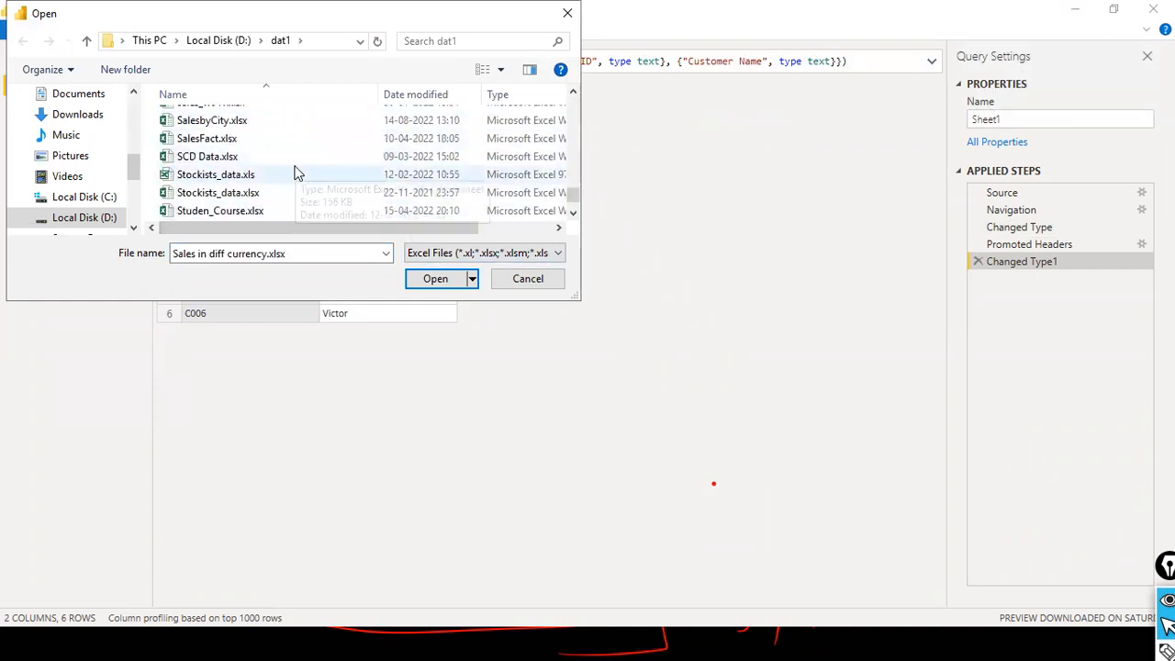
{"action": "scroll", "coordinate": [296, 173], "scroll_direction": "up", "scroll_amount": 2}
{"action": "scroll", "coordinate": [297, 173], "scroll_direction": "down", "scroll_amount": 4}
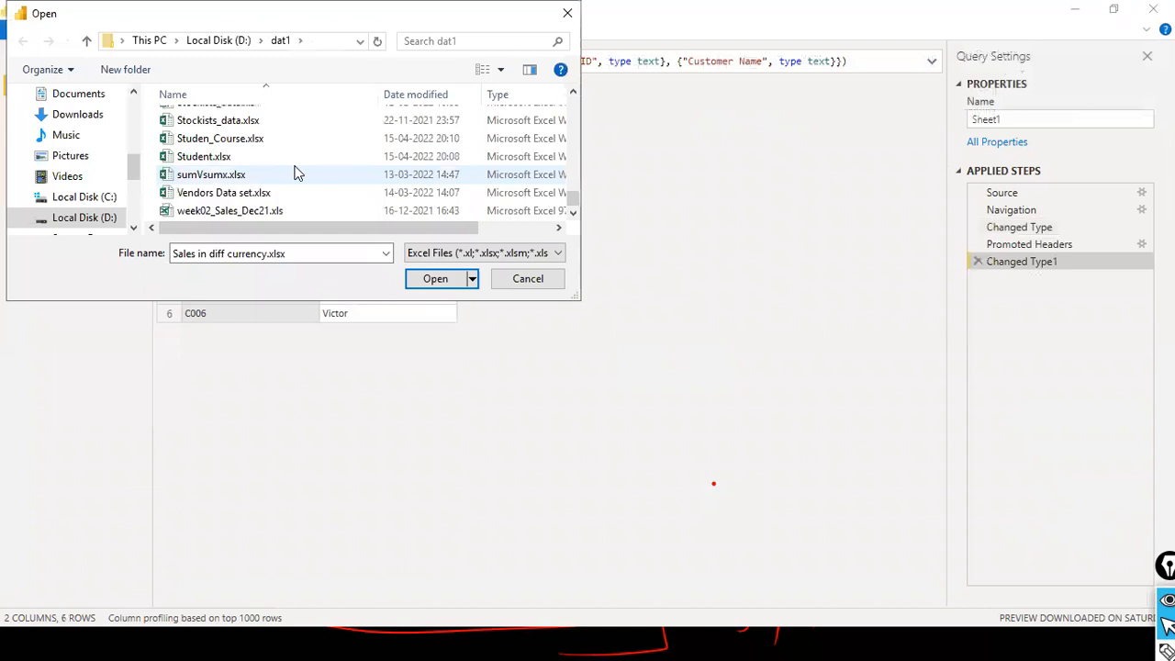
{"action": "left_click", "coordinate": [296, 174]}
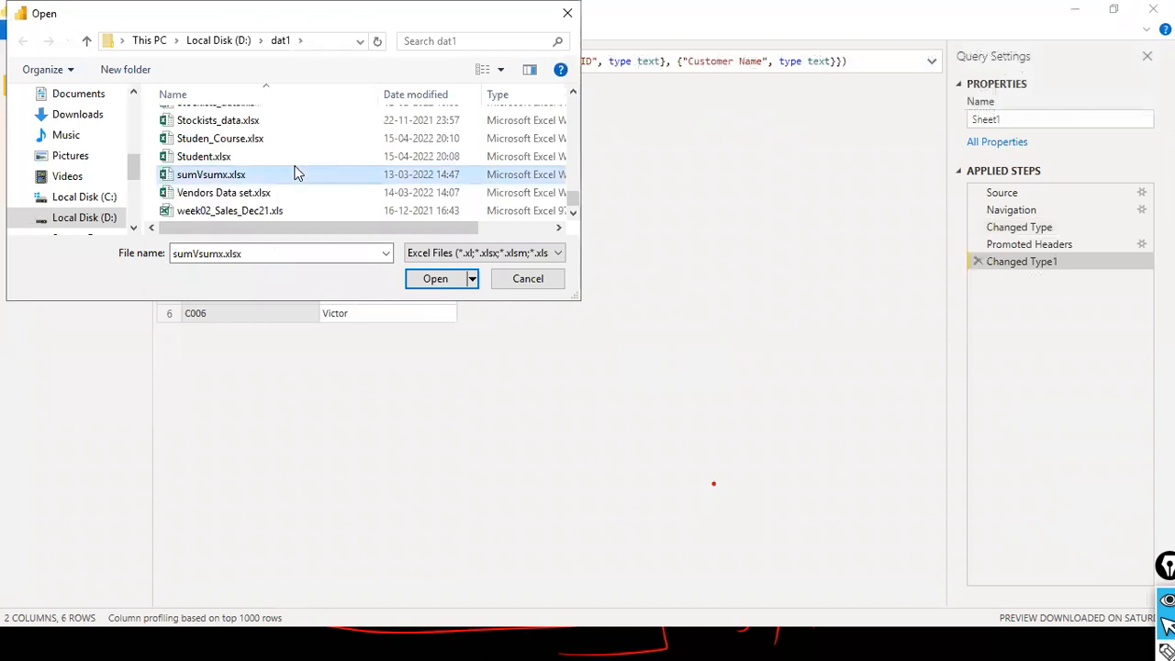
{"action": "type", "text": "ncs"}
{"action": "key", "text": "Return"}
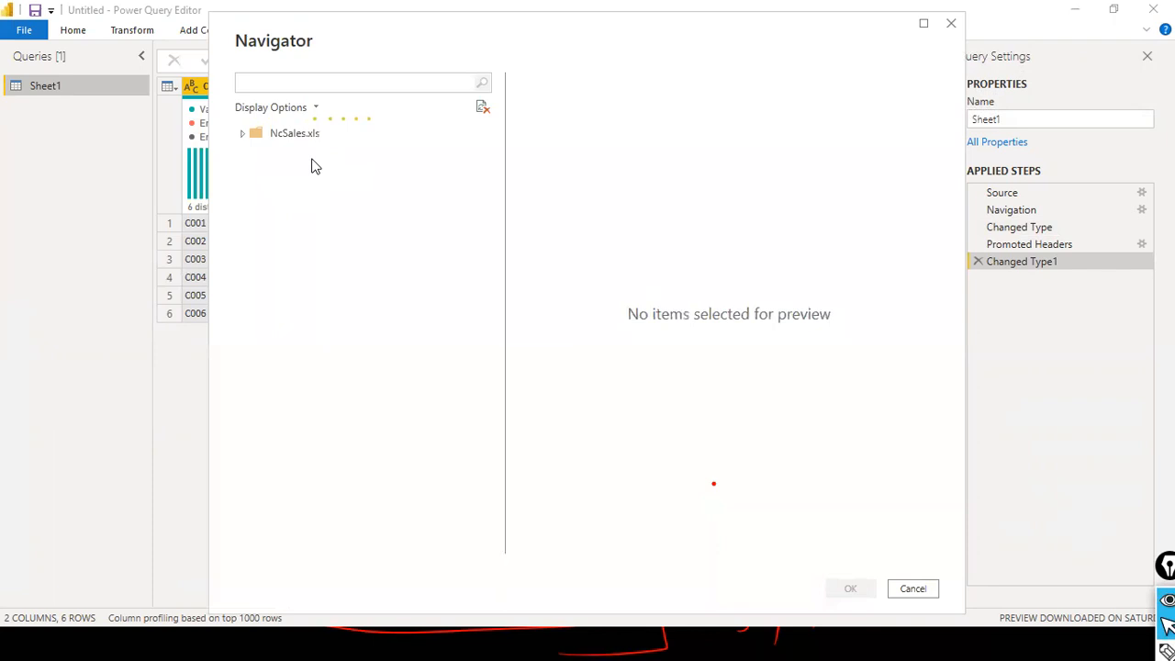
Import the NcSales table from the workbook as a query and refresh its preview
{"action": "left_click", "coordinate": [261, 154]}
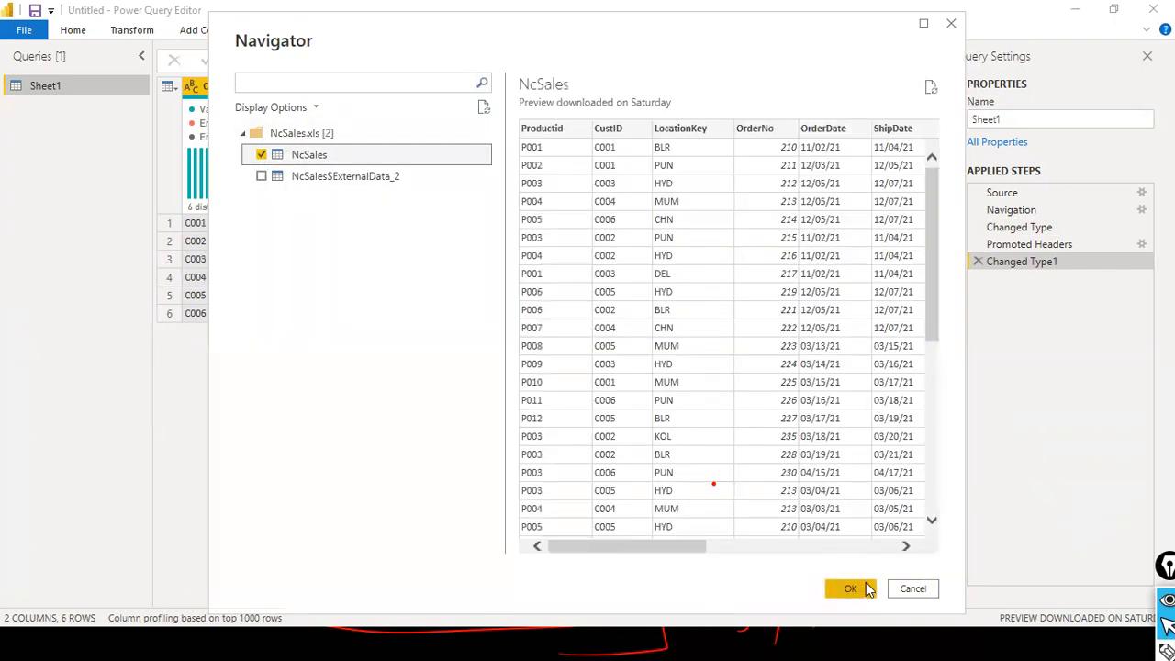
{"action": "left_click", "coordinate": [850, 588]}
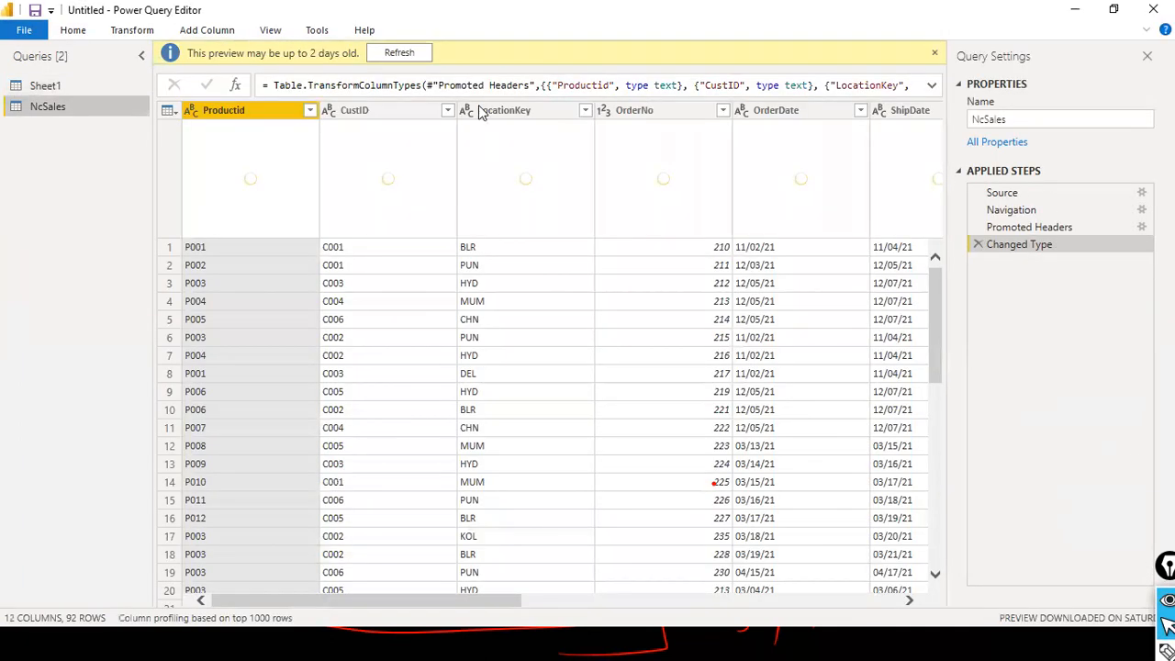
{"action": "left_click", "coordinate": [420, 56]}
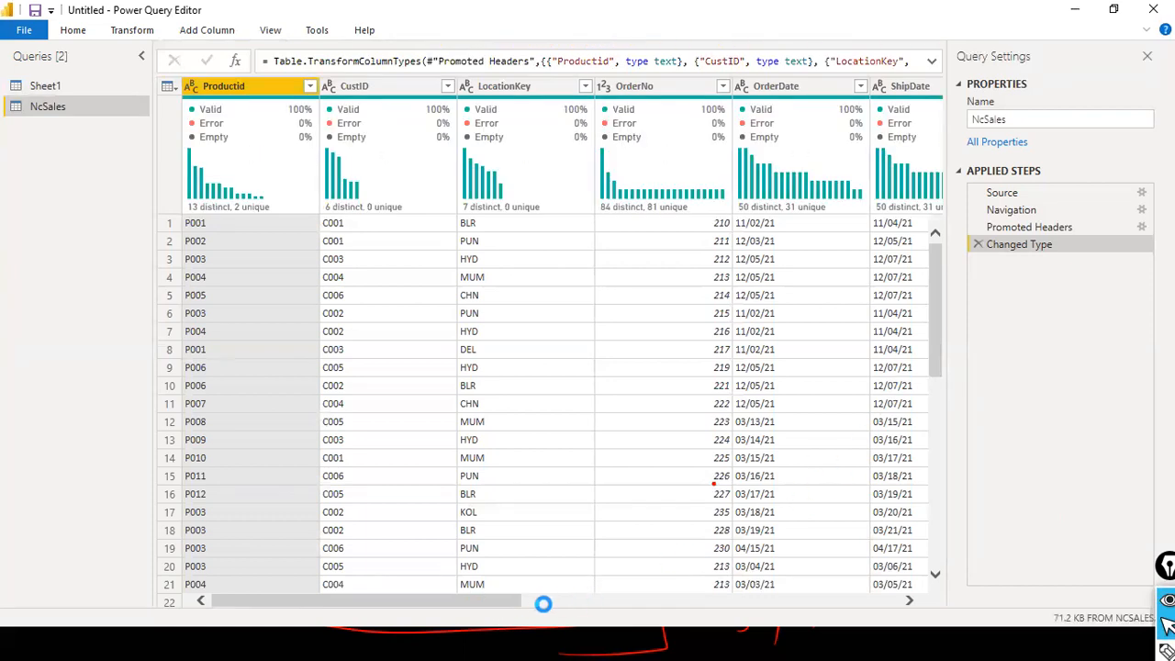
Review the remaining NcSales columns through Discount, and close the query editor while applying both queries to the model
{"action": "left_click_drag", "start_coordinate": [520, 601], "coordinate": [904, 605]}
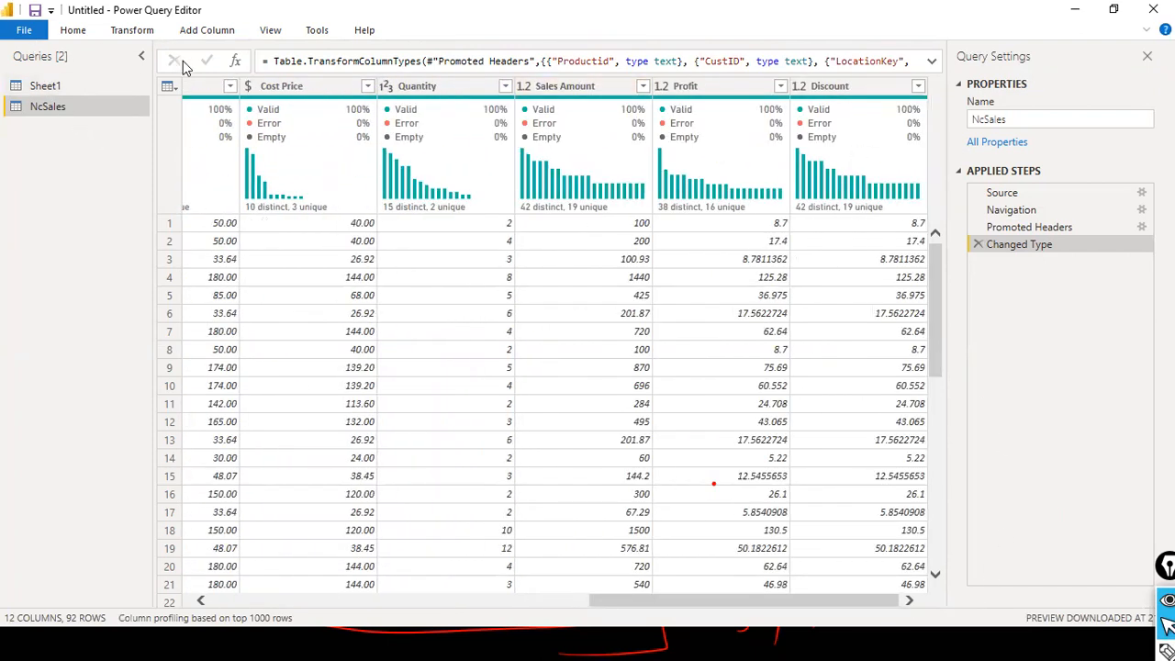
{"action": "left_click", "coordinate": [24, 29]}
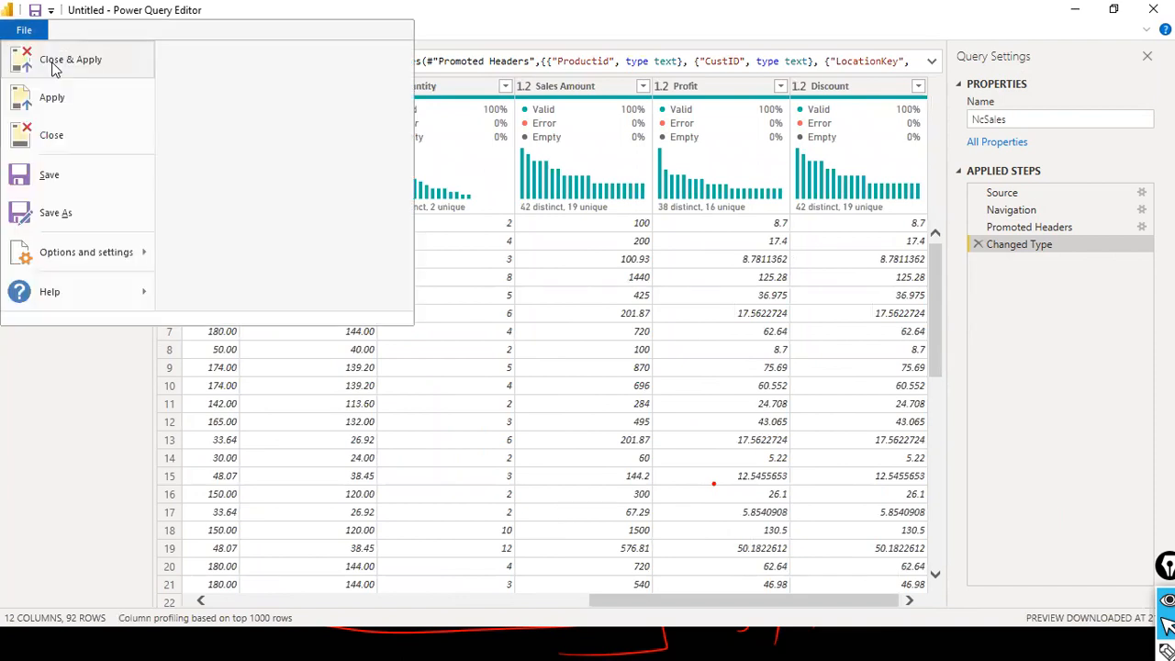
{"action": "left_click", "coordinate": [52, 69]}
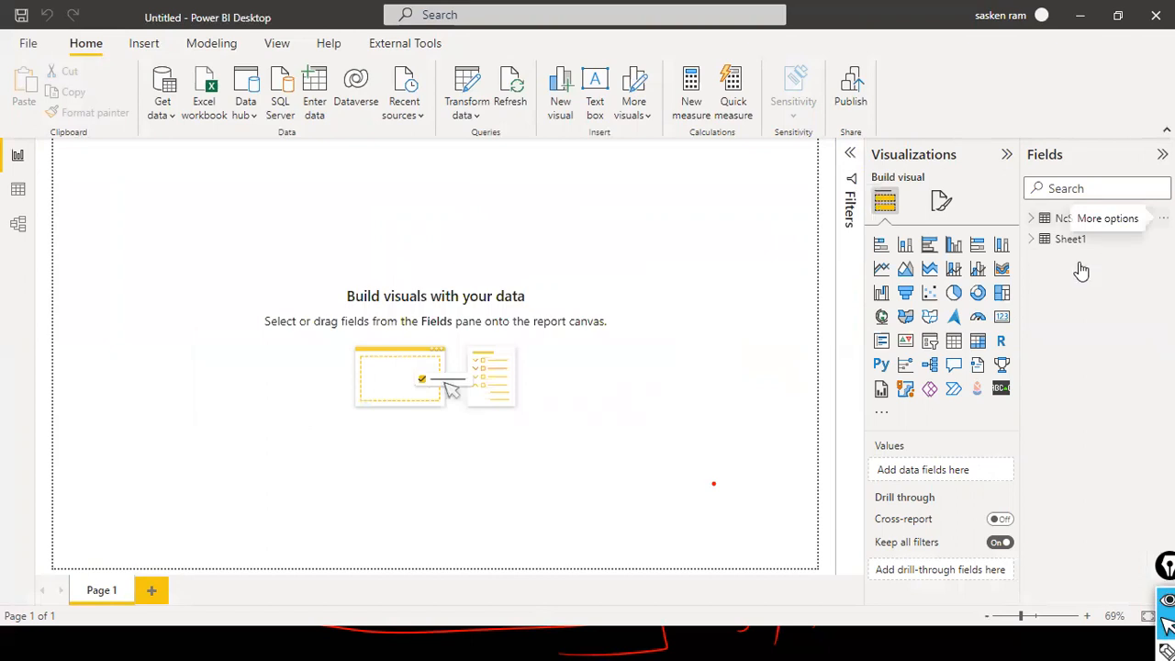
Rename the NcSales table as Sales Fact
{"action": "left_click", "coordinate": [1163, 218]}
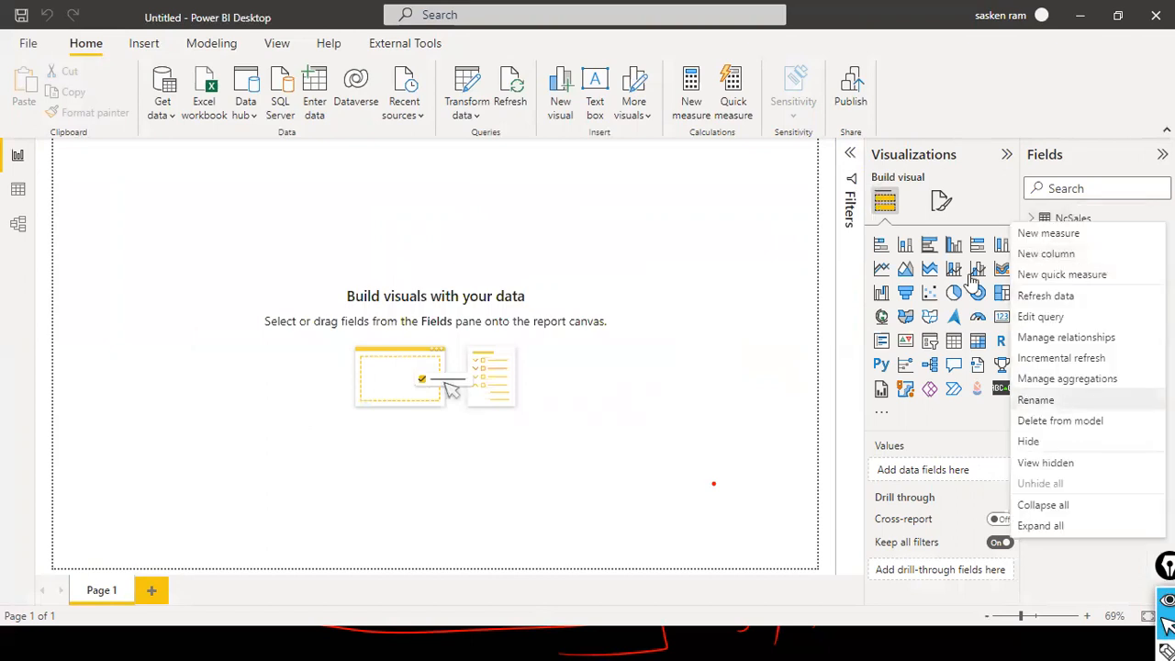
{"action": "left_click", "coordinate": [1065, 404]}
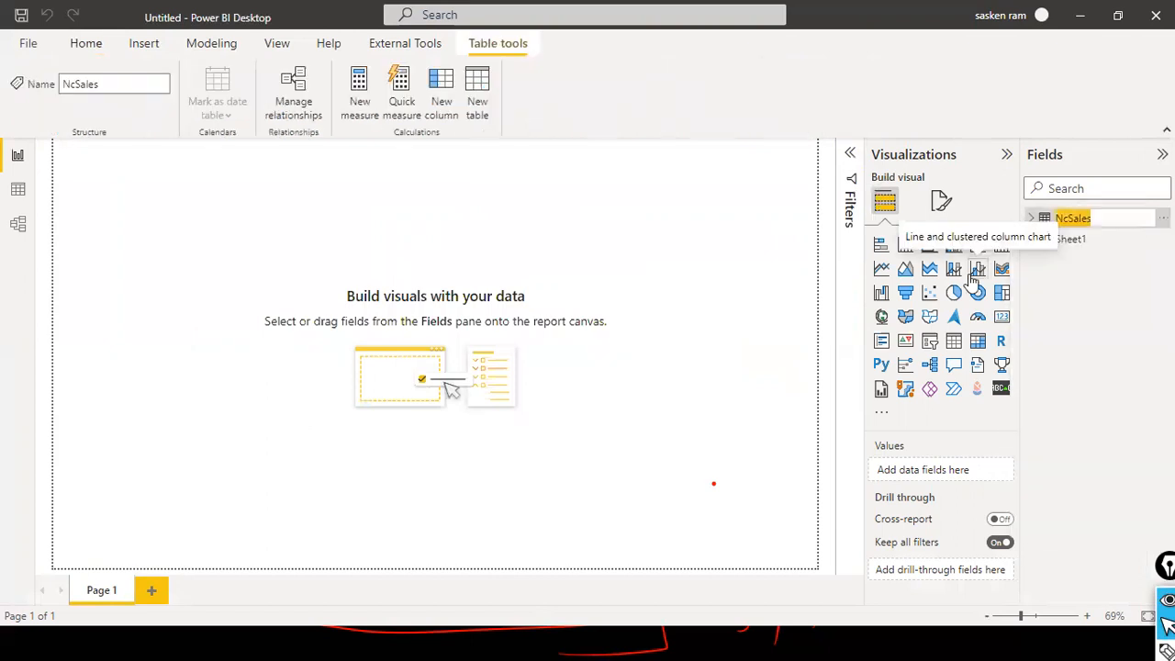
{"action": "type", "text": "SAle"}
{"action": "key", "text": "BackSpace"}
{"action": "key", "text": "BackSpace"}
{"action": "key", "text": "BackSpace"}
{"action": "key", "text": "BackSpace"}
{"action": "type", "text": "ales FAct"}
{"action": "key", "text": "BackSpace"}
{"action": "type", "text": "act"}
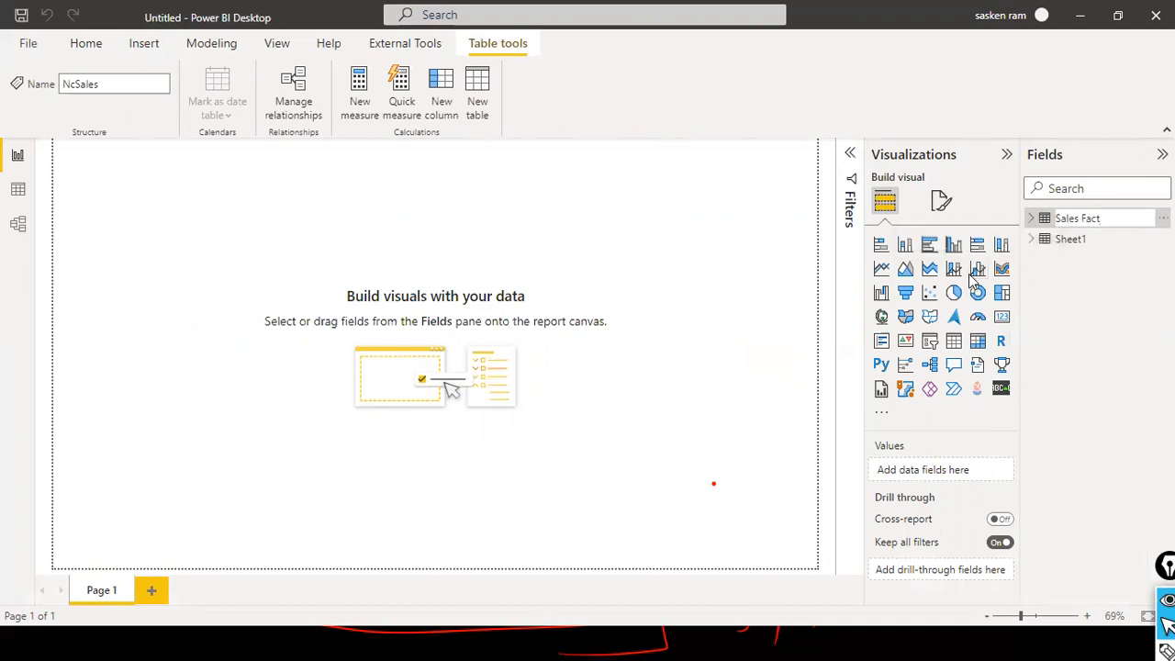
{"action": "key", "text": "Return"}
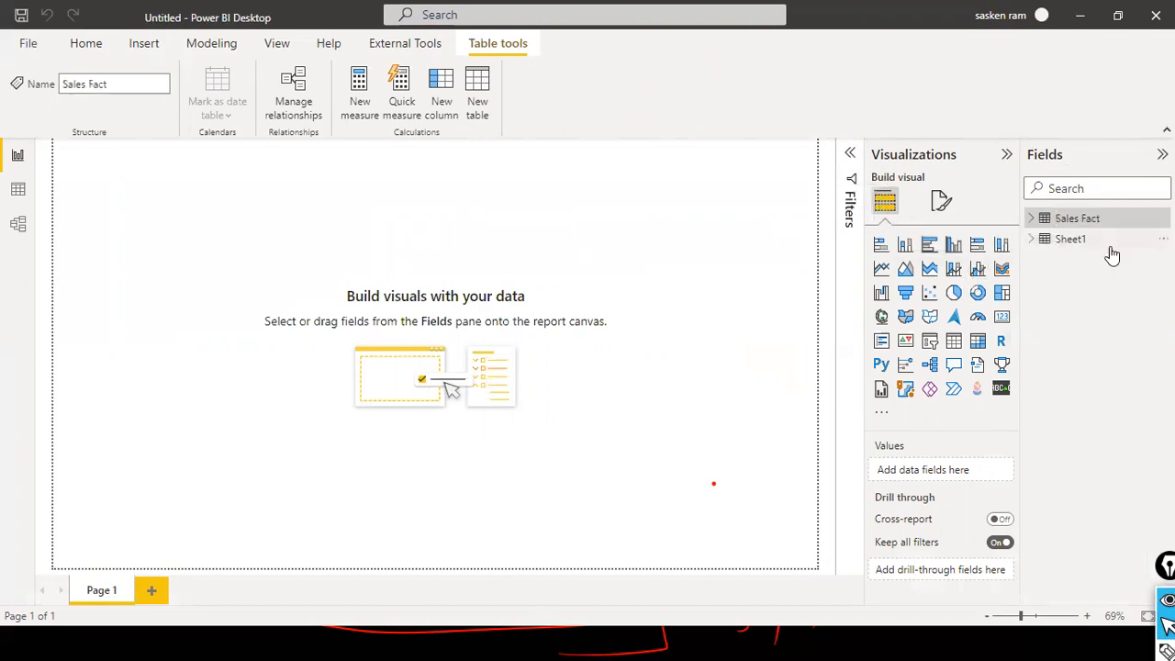
Rename the Sheet1 table as DimCustomer
{"action": "left_click", "coordinate": [1163, 238]}
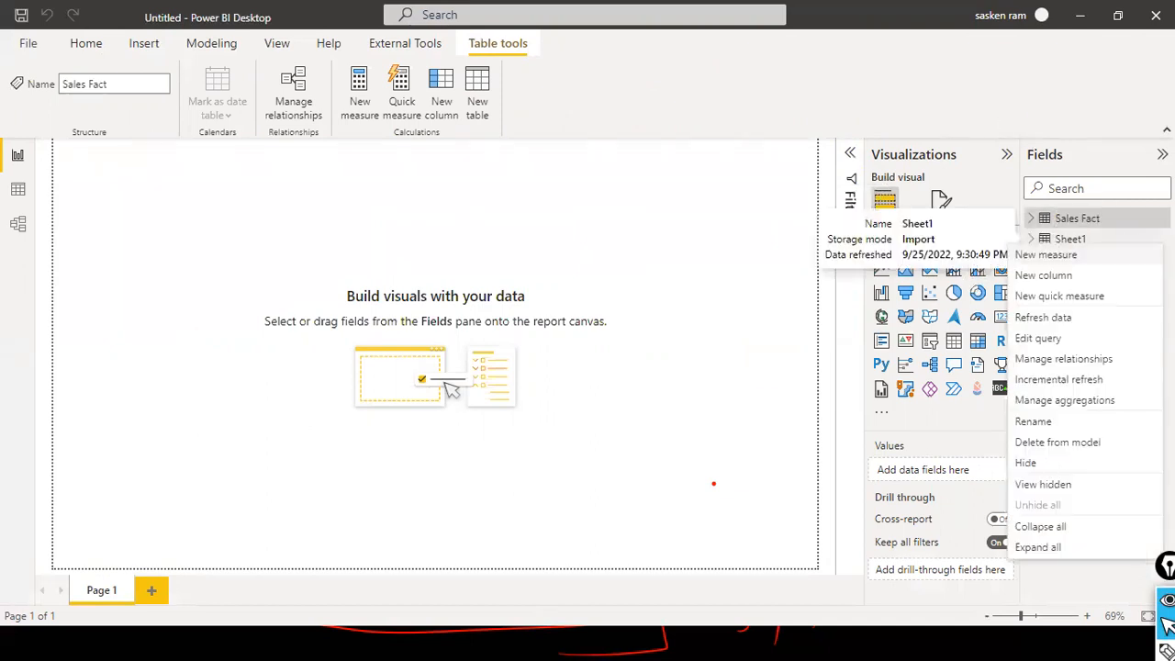
{"action": "left_click", "coordinate": [1071, 423]}
{"action": "type", "text": "DimCustomer"}
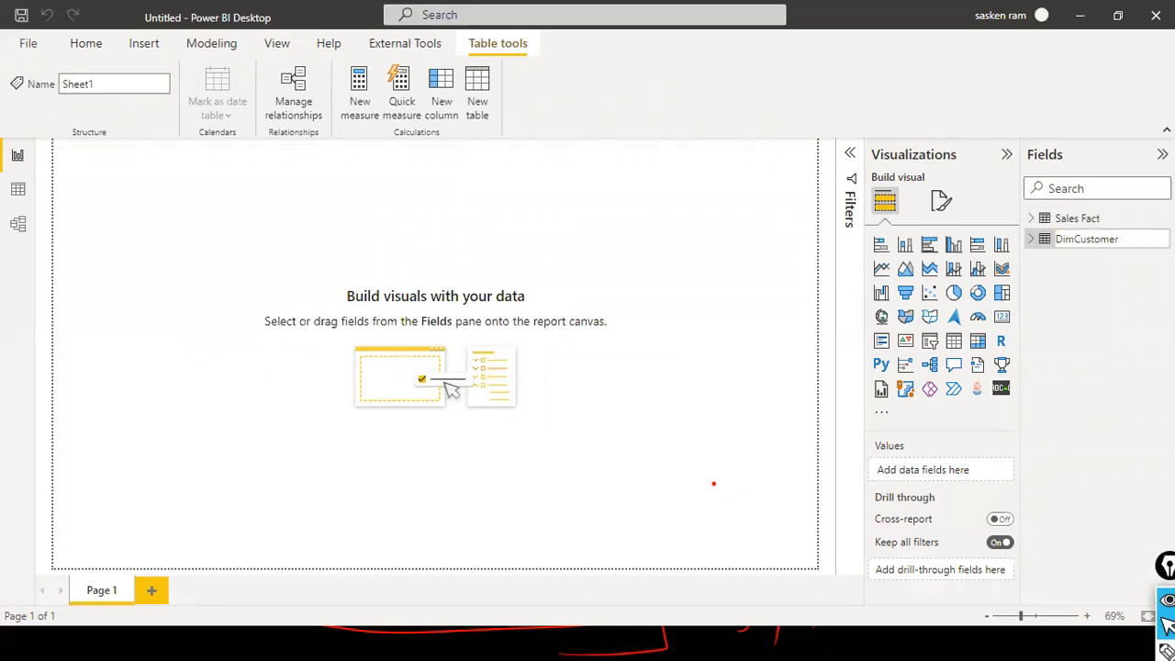
{"action": "key", "text": "Return"}
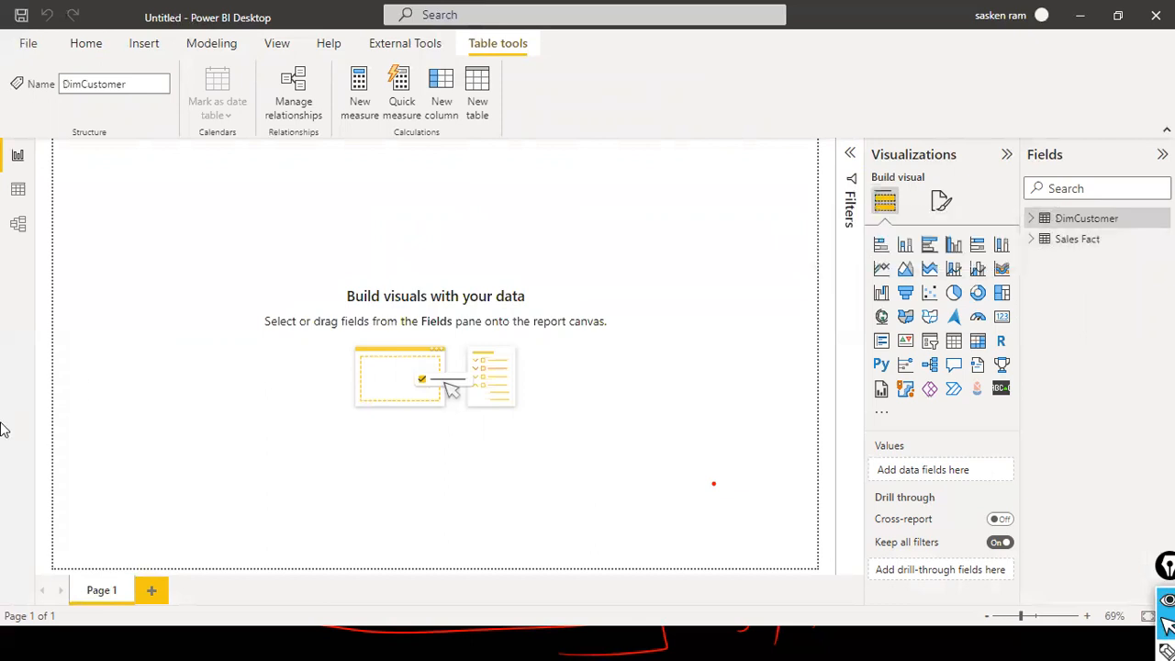
Open the model diagram, place the DimCustomer card beside Sales Fact, and inspect the relationship line between them
{"action": "left_click", "coordinate": [18, 230]}
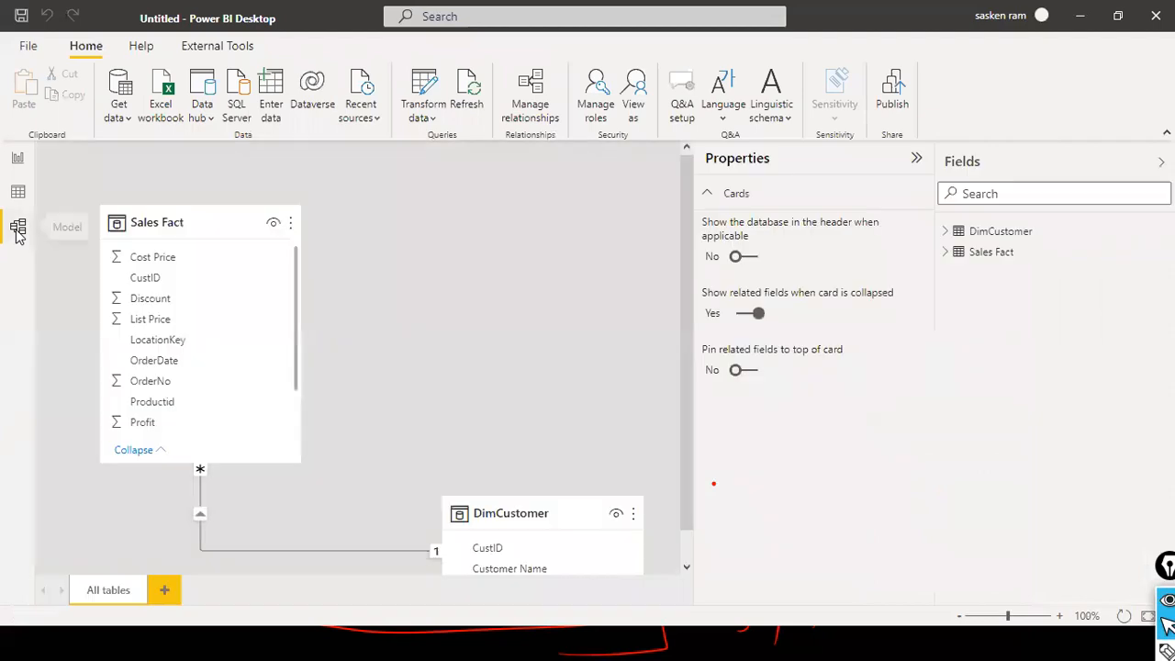
{"action": "scroll", "coordinate": [516, 279], "scroll_direction": "down", "scroll_amount": 1}
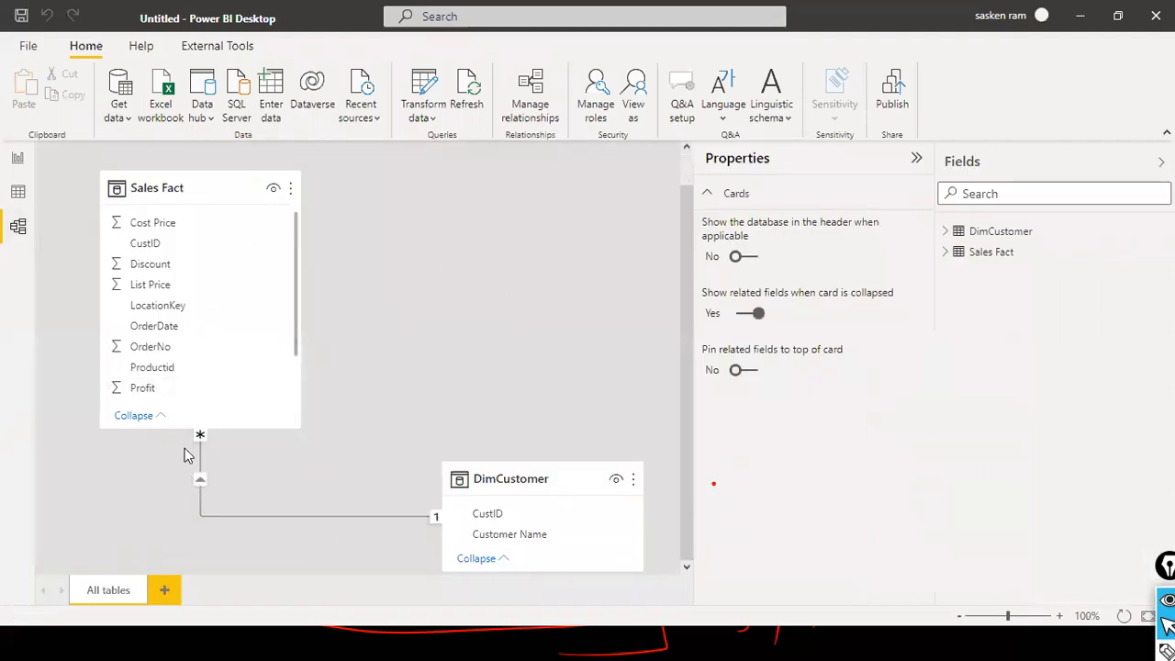
{"action": "left_click_drag", "start_coordinate": [579, 478], "coordinate": [606, 236]}
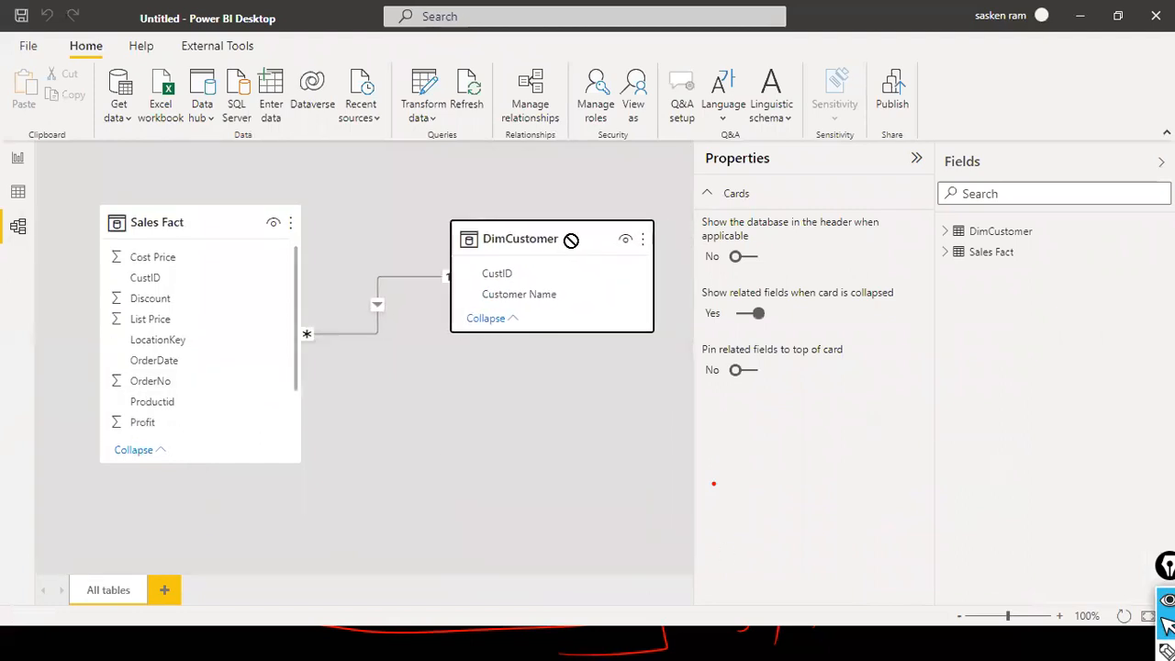
{"action": "left_click_drag", "start_coordinate": [144, 226], "coordinate": [97, 258]}
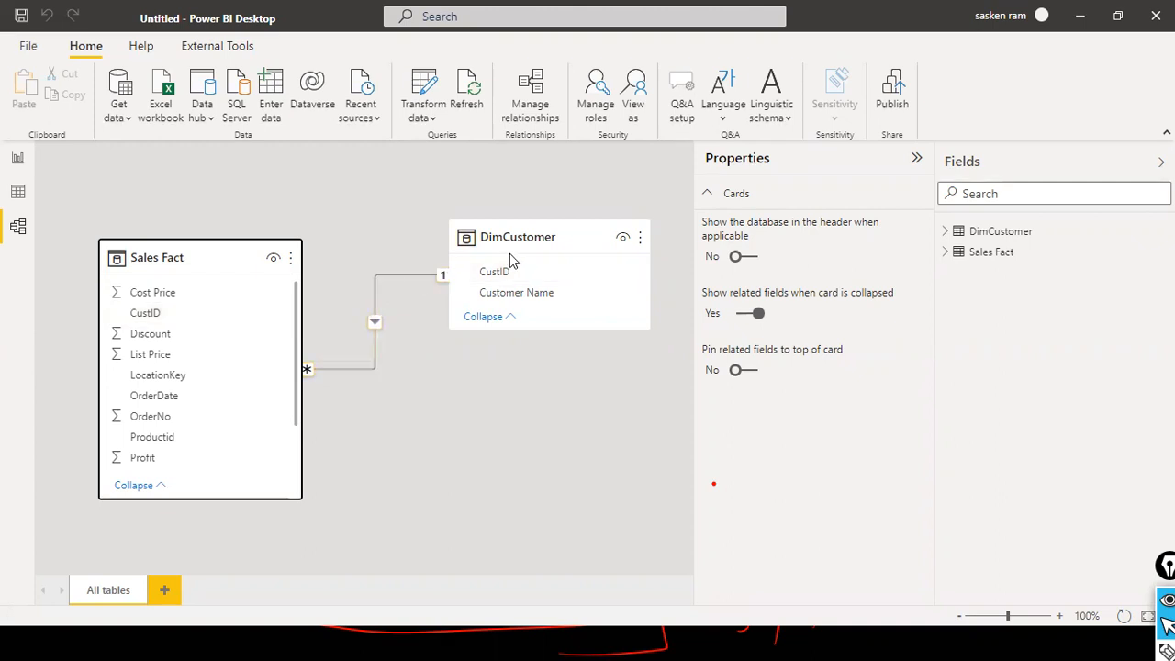
{"action": "mouse_move", "coordinate": [515, 262]}
{"action": "mouse_move", "coordinate": [482, 241]}
{"action": "left_click", "coordinate": [384, 328]}
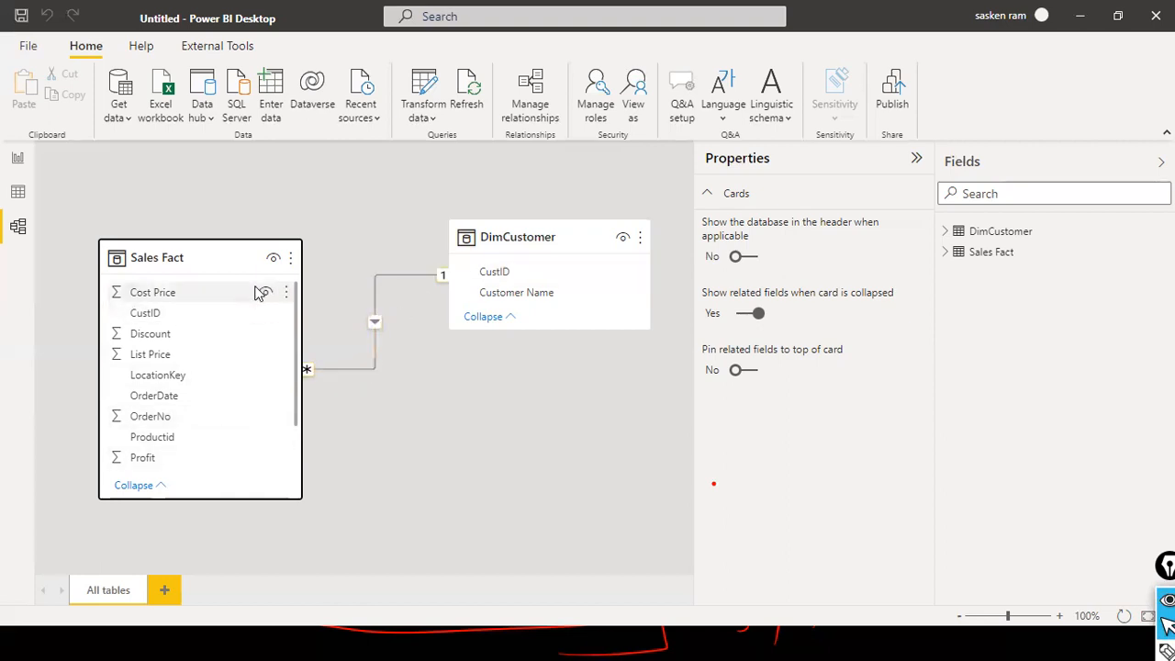
Move DimCustomer above Sales Fact in the model diagram and hide the card properties to widen the canvas
{"action": "left_click_drag", "start_coordinate": [233, 255], "coordinate": [310, 365]}
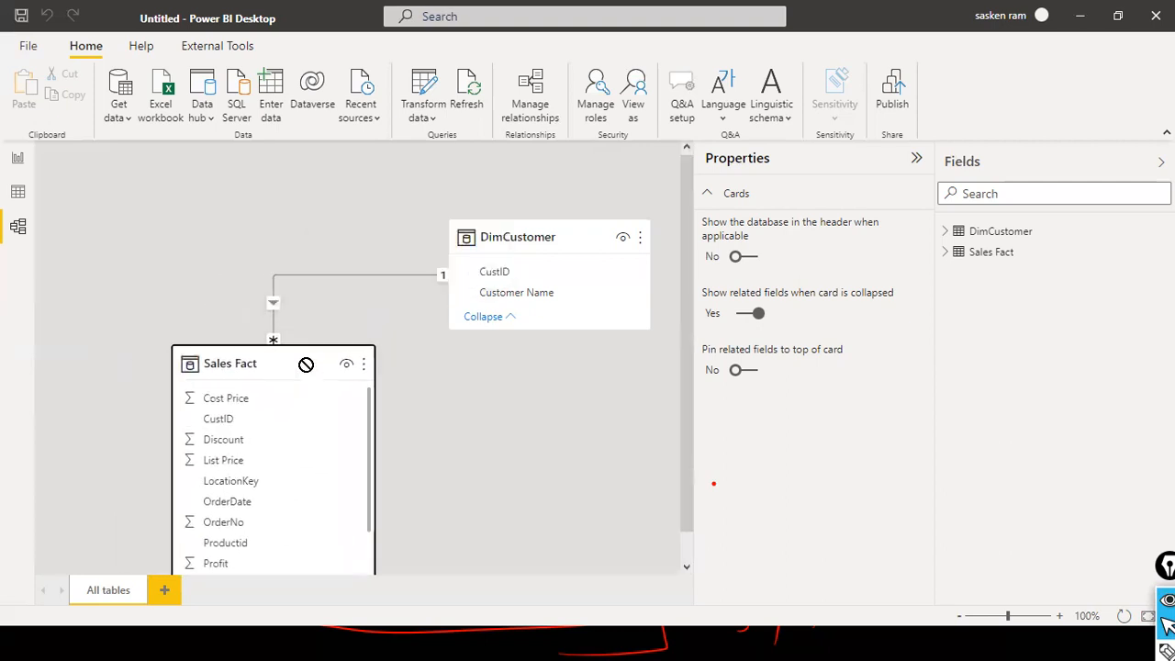
{"action": "left_click_drag", "start_coordinate": [507, 239], "coordinate": [240, 180]}
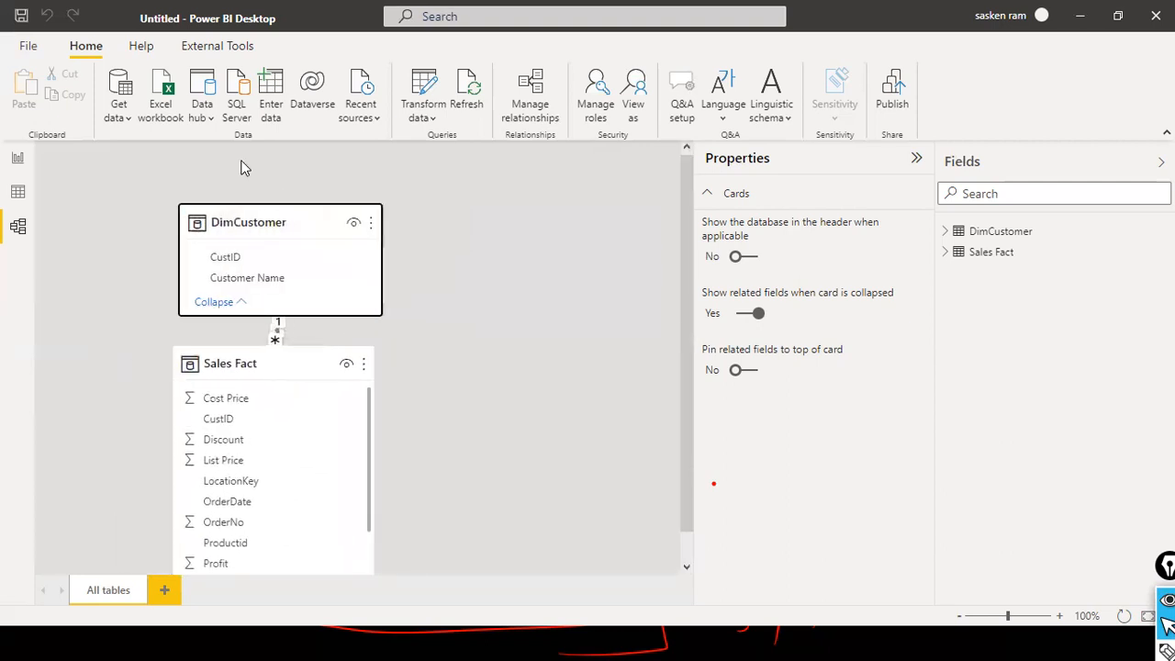
{"action": "left_click", "coordinate": [916, 157]}
{"action": "scroll", "coordinate": [522, 361], "scroll_direction": "down", "scroll_amount": 1}
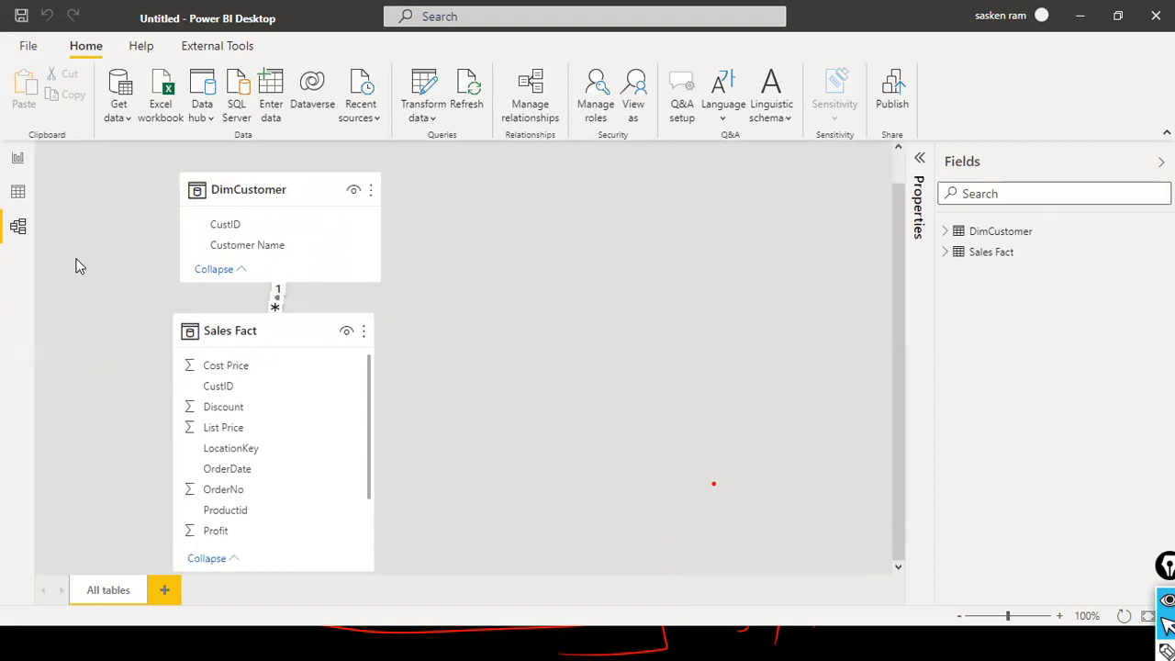
Collapse both table cards and align them in one column at the diagram's left edge, DimCustomer above Sales Fact
{"action": "left_click", "coordinate": [213, 270]}
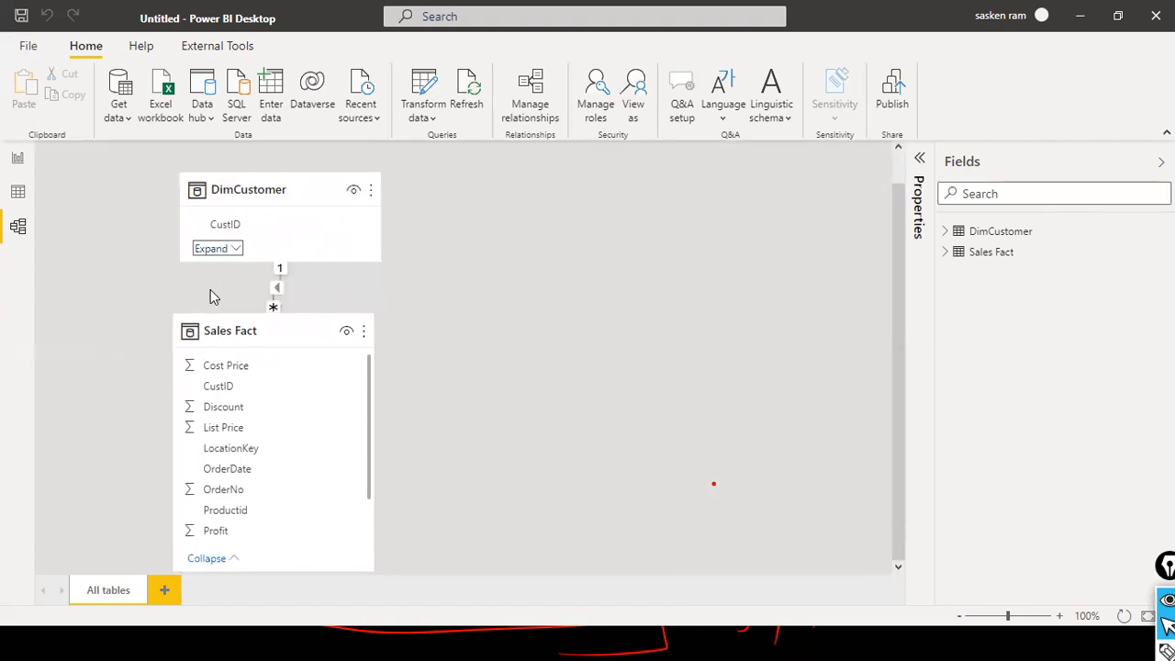
{"action": "left_click", "coordinate": [206, 559]}
{"action": "left_click_drag", "start_coordinate": [291, 328], "coordinate": [170, 329]}
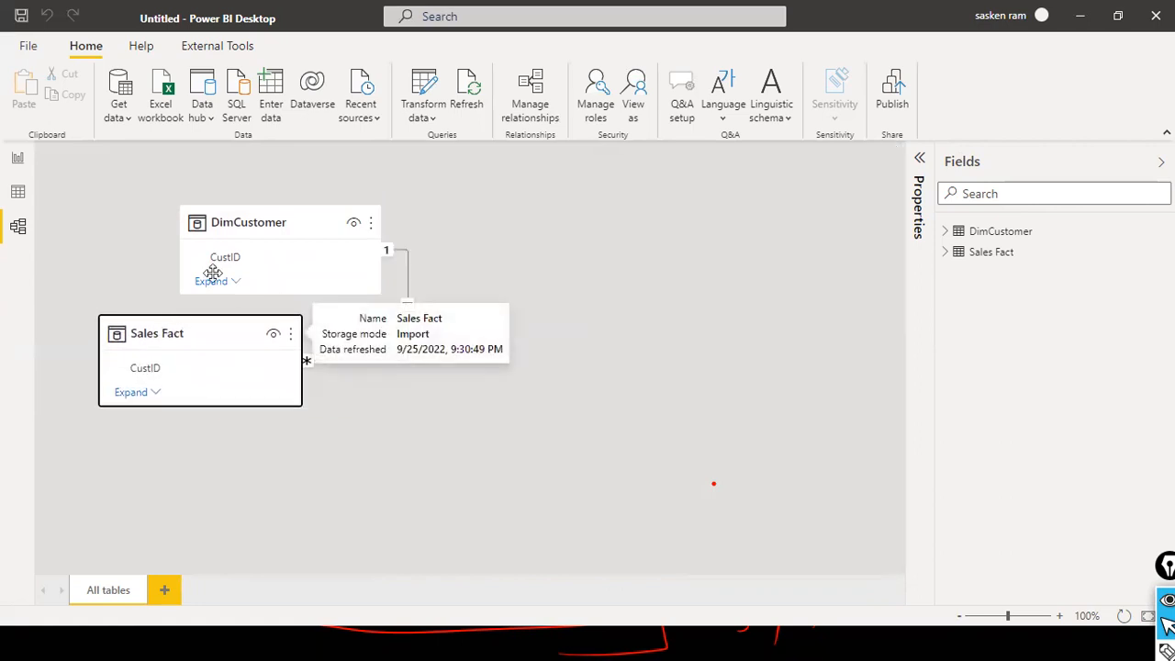
{"action": "left_click_drag", "start_coordinate": [245, 226], "coordinate": [168, 189]}
{"action": "left_click", "coordinate": [521, 418]}
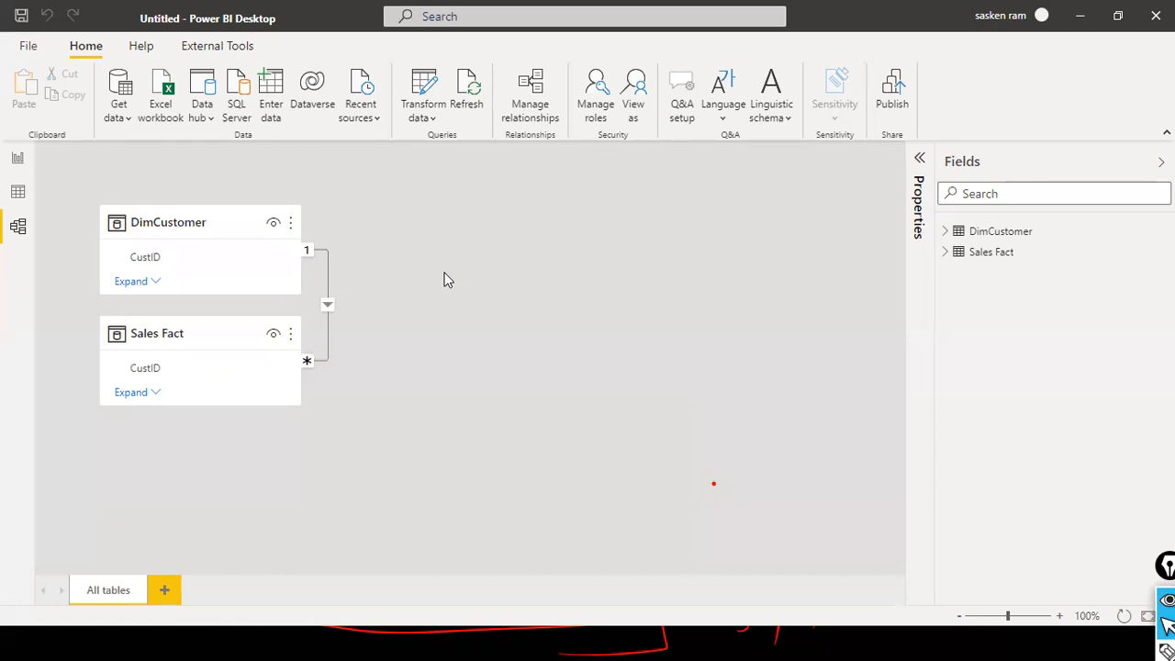
Add an empty matrix visual to report Page 1, move it toward the page's center, and leave it selected
{"action": "left_click", "coordinate": [18, 158]}
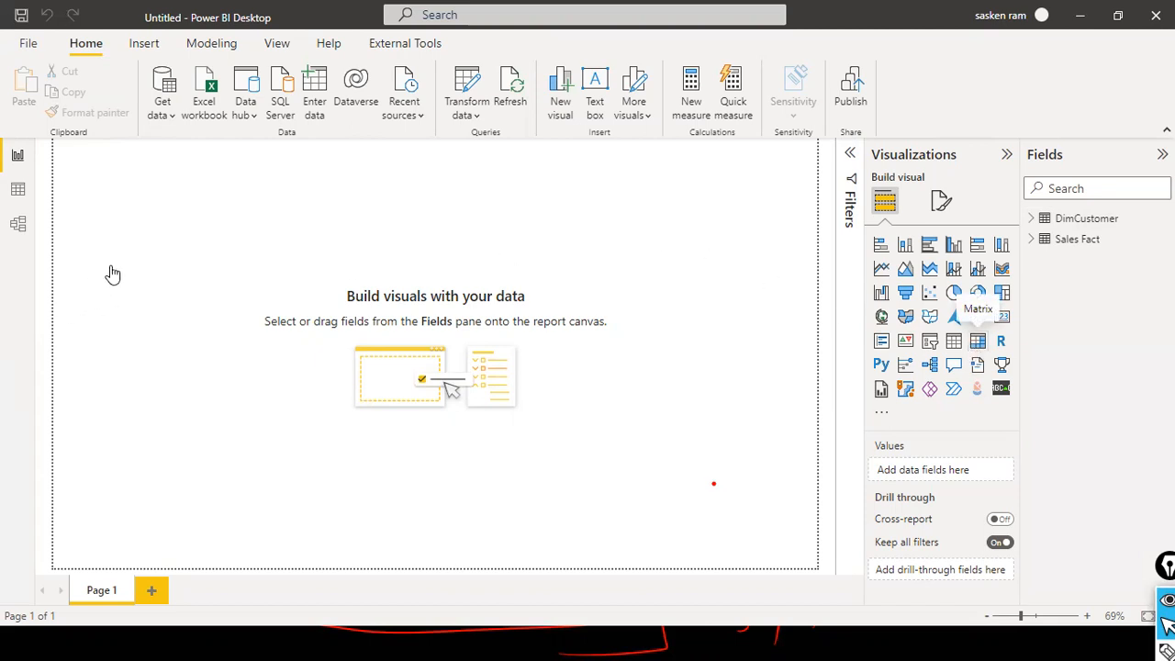
{"action": "left_click_drag", "start_coordinate": [117, 173], "coordinate": [235, 325]}
{"action": "left_click_drag", "start_coordinate": [300, 362], "coordinate": [401, 359]}
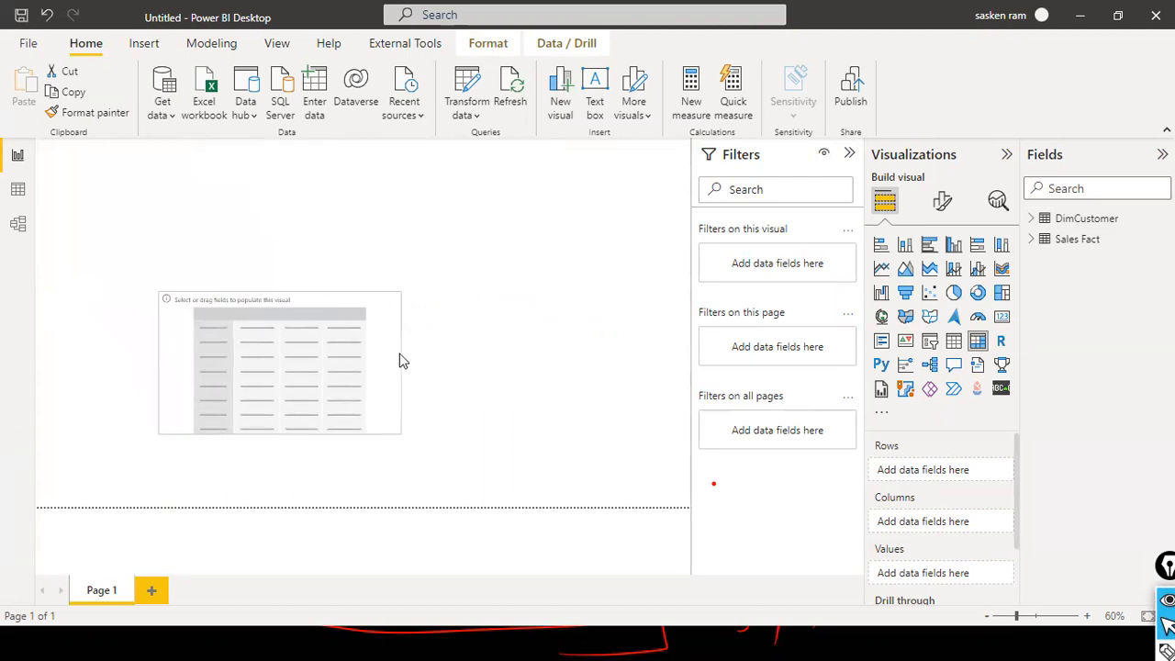
{"action": "left_click", "coordinate": [498, 372]}
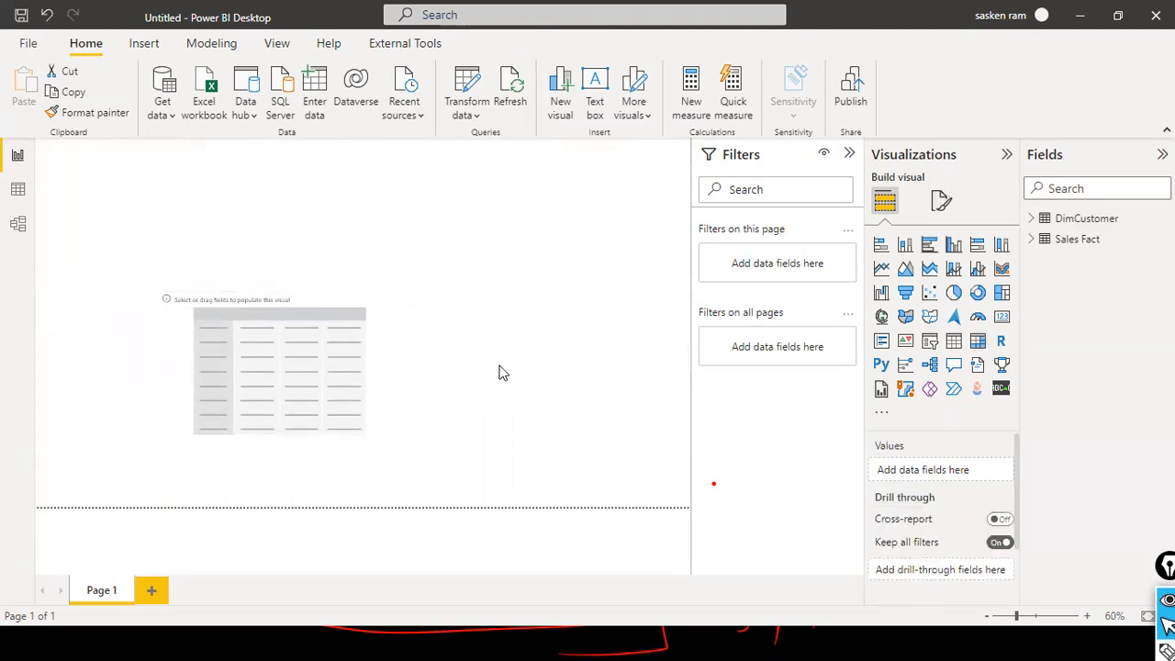
{"action": "left_click", "coordinate": [378, 343]}
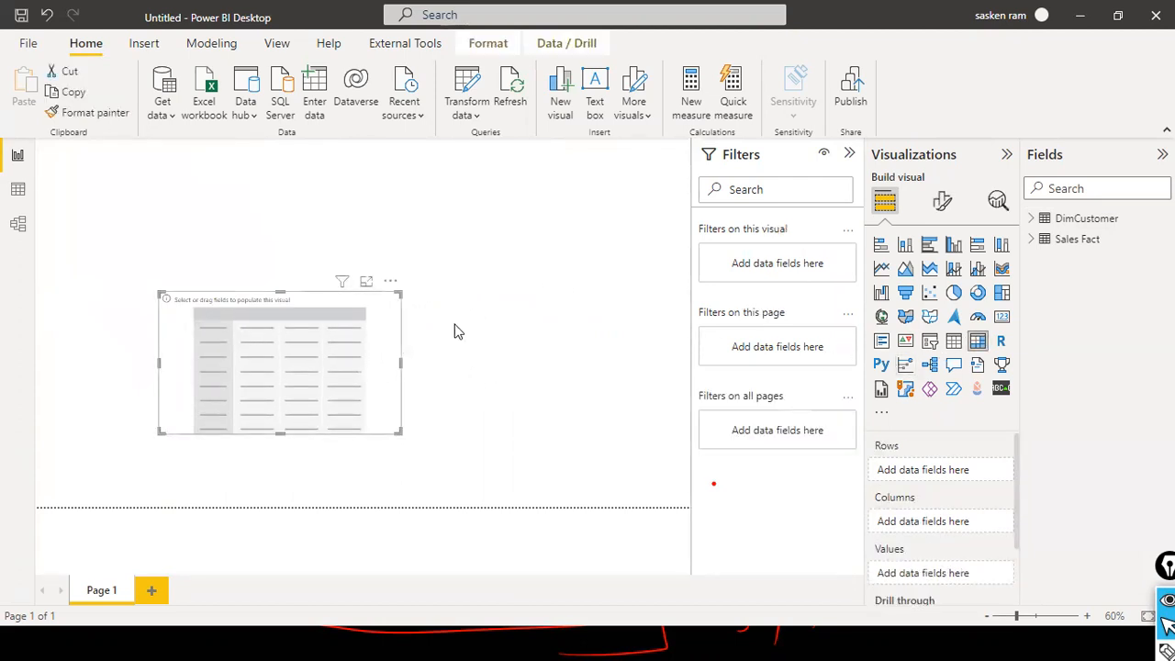
Add Quantity from Sales Fact to the matrix as its value and shift the visual to the right
{"action": "left_click", "coordinate": [1032, 240]}
{"action": "left_click", "coordinate": [1032, 219]}
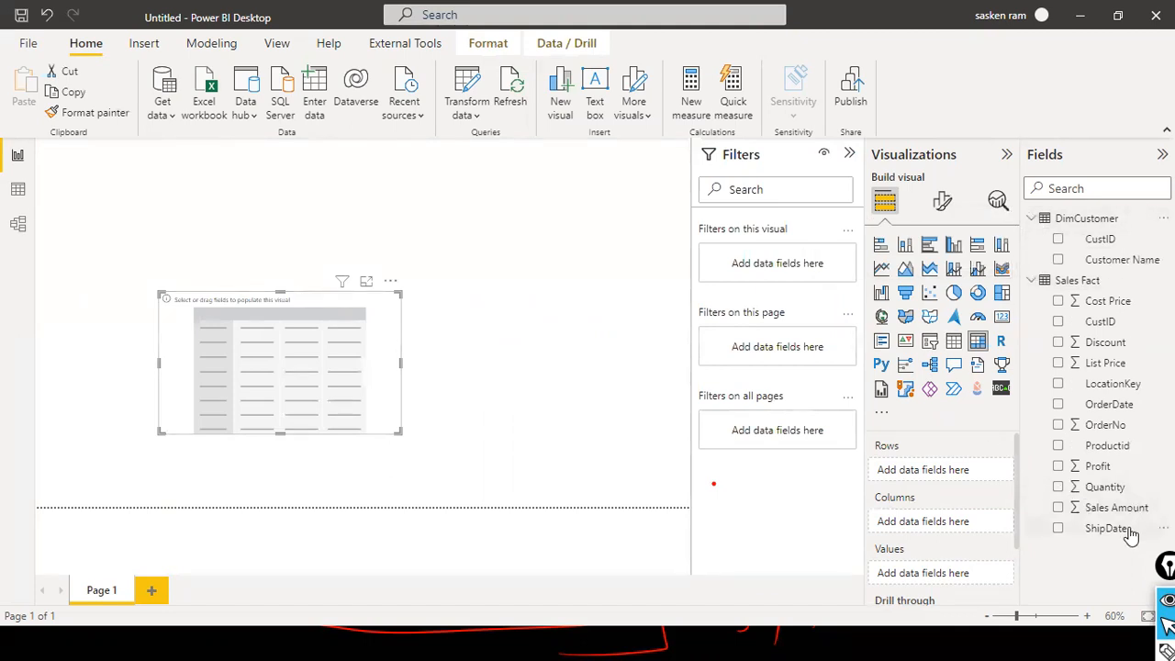
{"action": "left_click_drag", "start_coordinate": [1111, 488], "coordinate": [322, 333]}
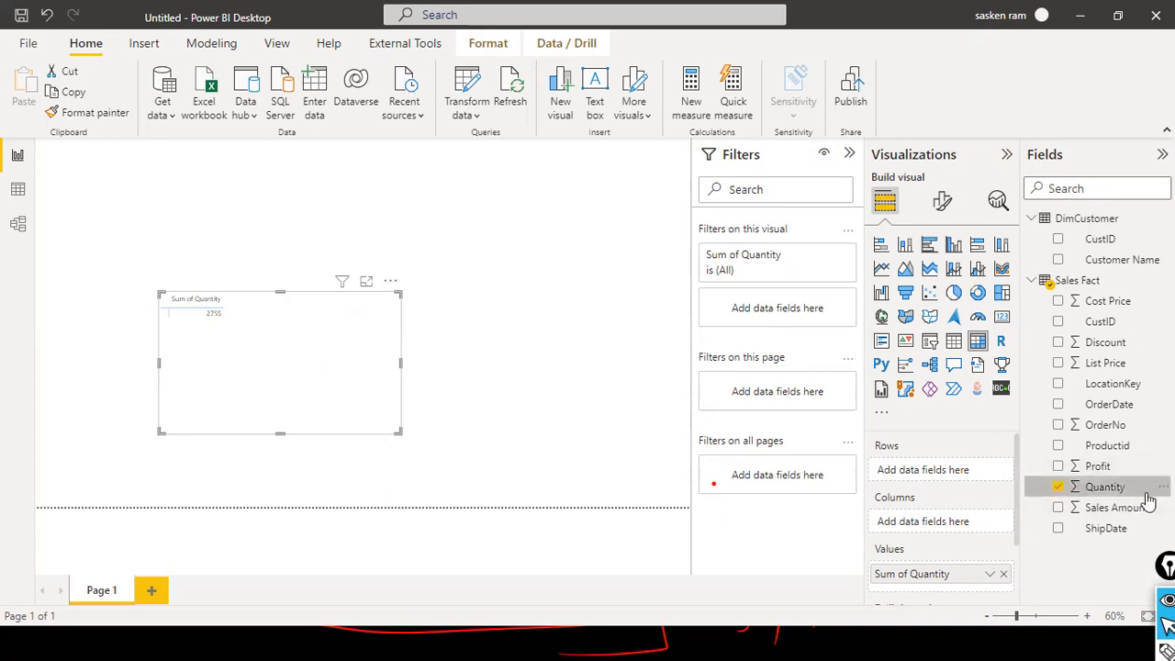
{"action": "left_click", "coordinate": [1093, 496]}
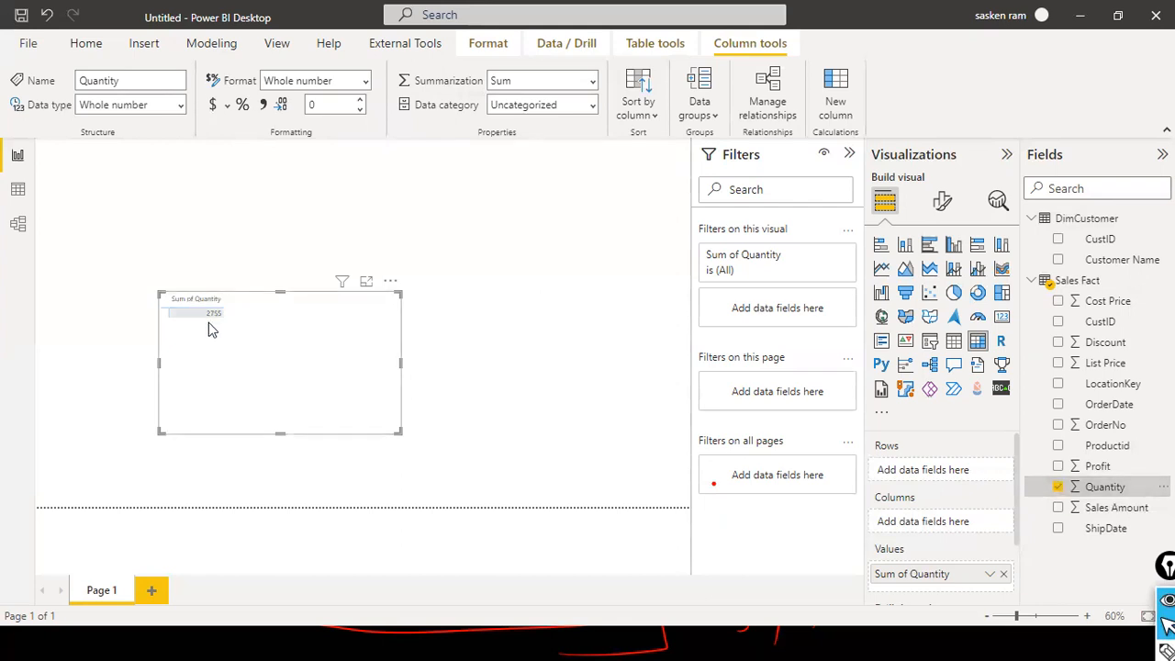
{"action": "left_click_drag", "start_coordinate": [386, 289], "coordinate": [510, 263]}
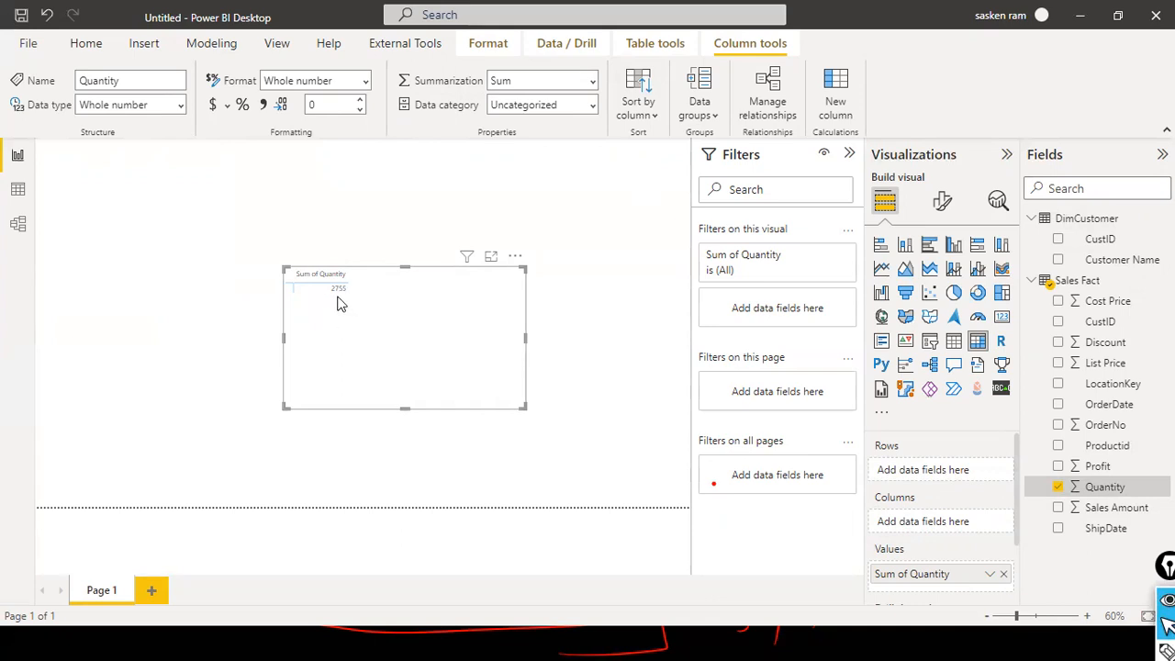
Break the matrix's quantity down by Customer Name from DimCustomer, and widen and shift the visual to the left
{"action": "left_click_drag", "start_coordinate": [1117, 260], "coordinate": [376, 328]}
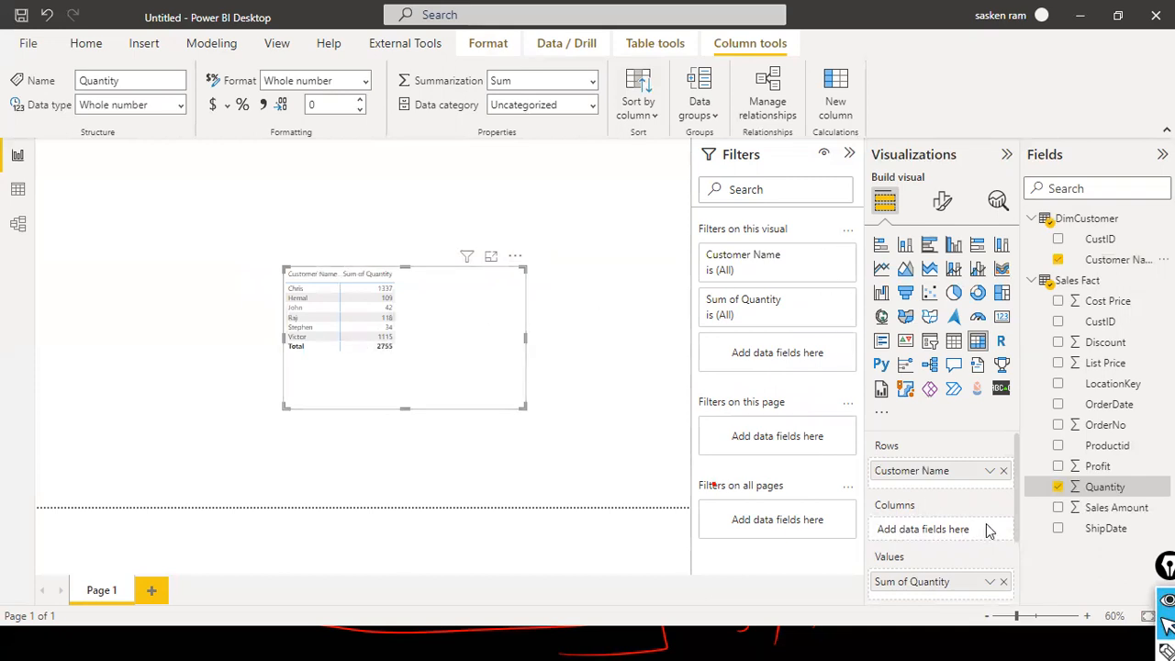
{"action": "left_click", "coordinate": [1004, 470]}
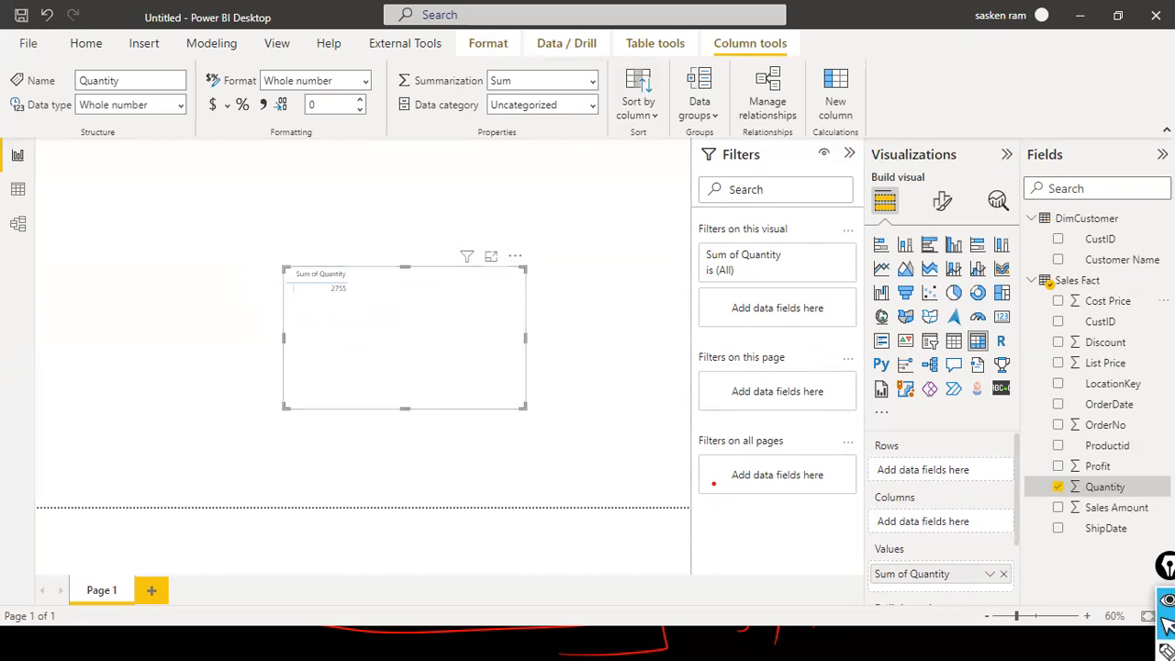
{"action": "left_click_drag", "start_coordinate": [1139, 265], "coordinate": [400, 321]}
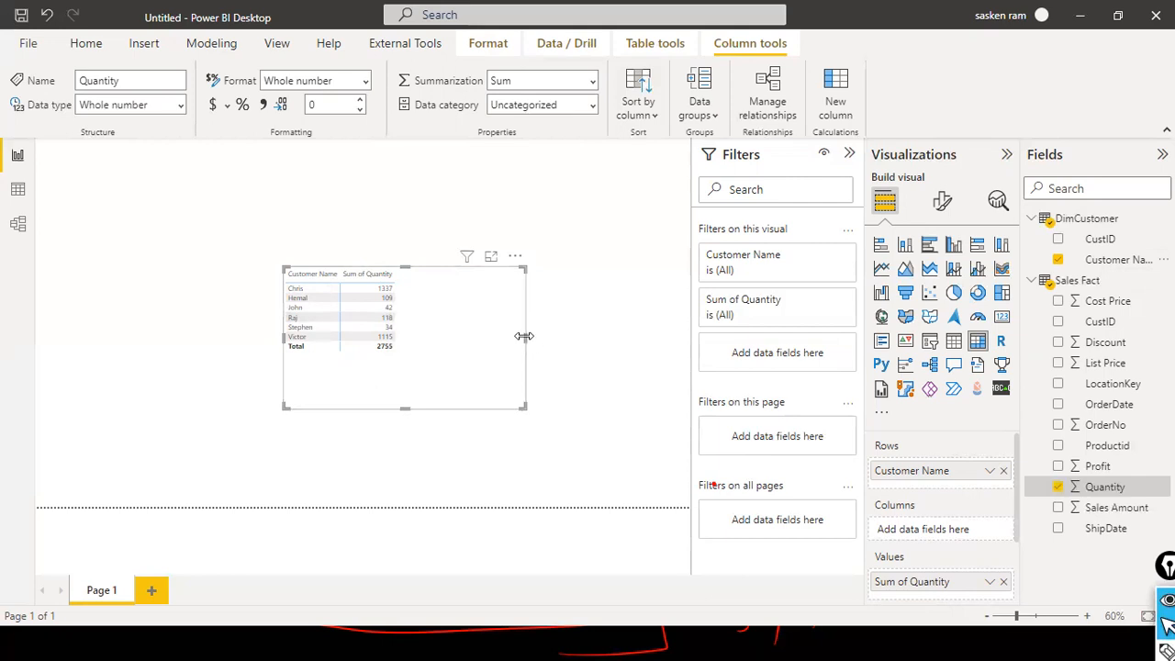
{"action": "left_click_drag", "start_coordinate": [284, 337], "coordinate": [163, 338]}
{"action": "left_click_drag", "start_coordinate": [388, 320], "coordinate": [325, 322]}
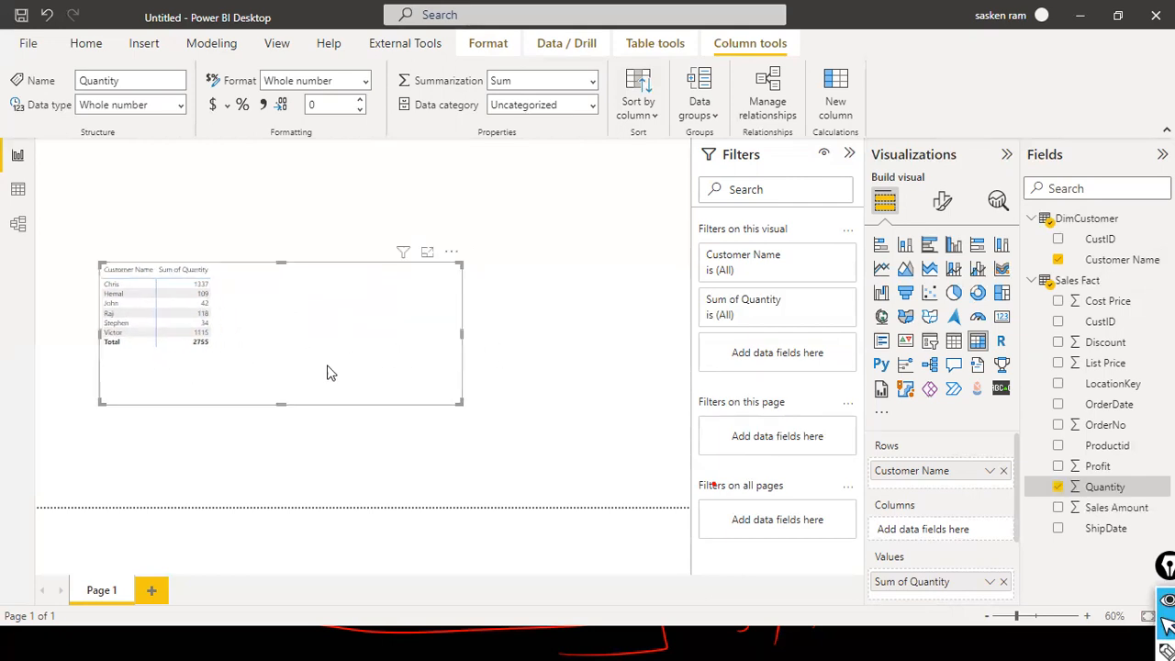
Delete the CustID relationship between DimCustomer and Sales Fact in the model, and return to the report to check the matrix
{"action": "left_click", "coordinate": [18, 225]}
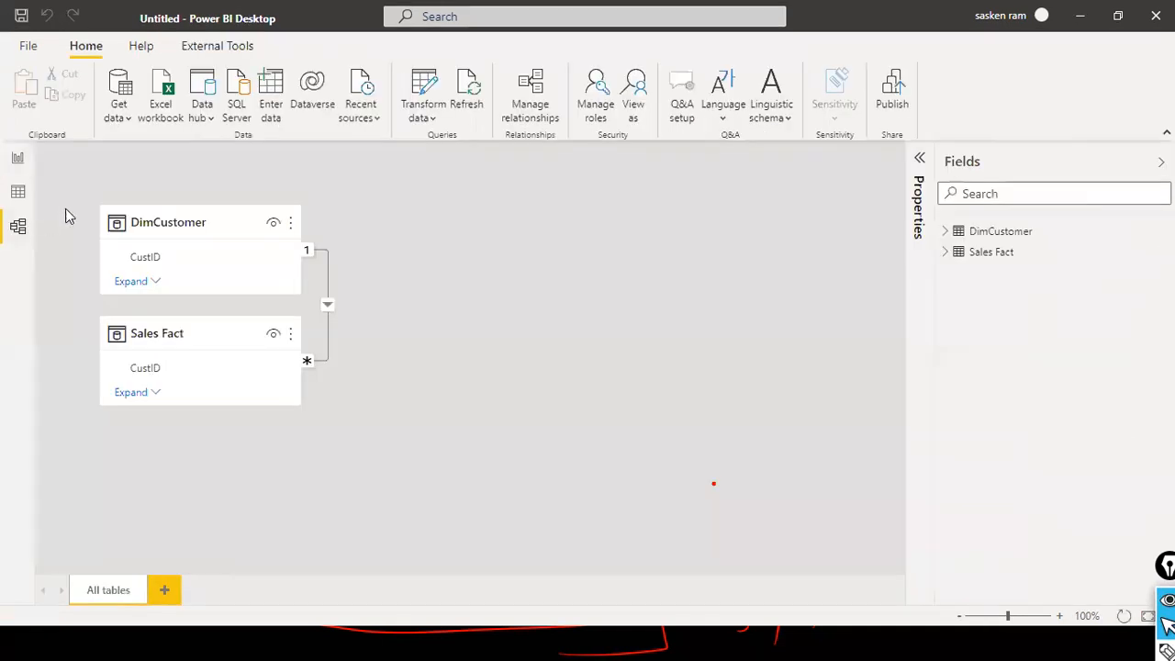
{"action": "right_click", "coordinate": [326, 284]}
{"action": "left_click", "coordinate": [350, 296]}
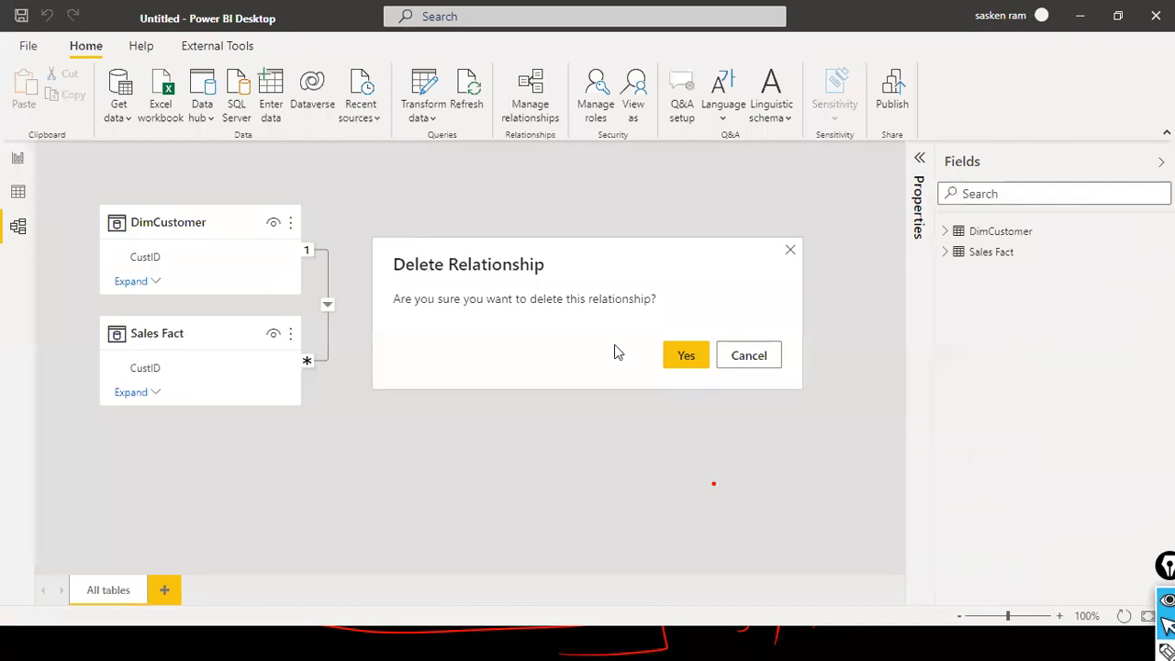
{"action": "left_click", "coordinate": [677, 356]}
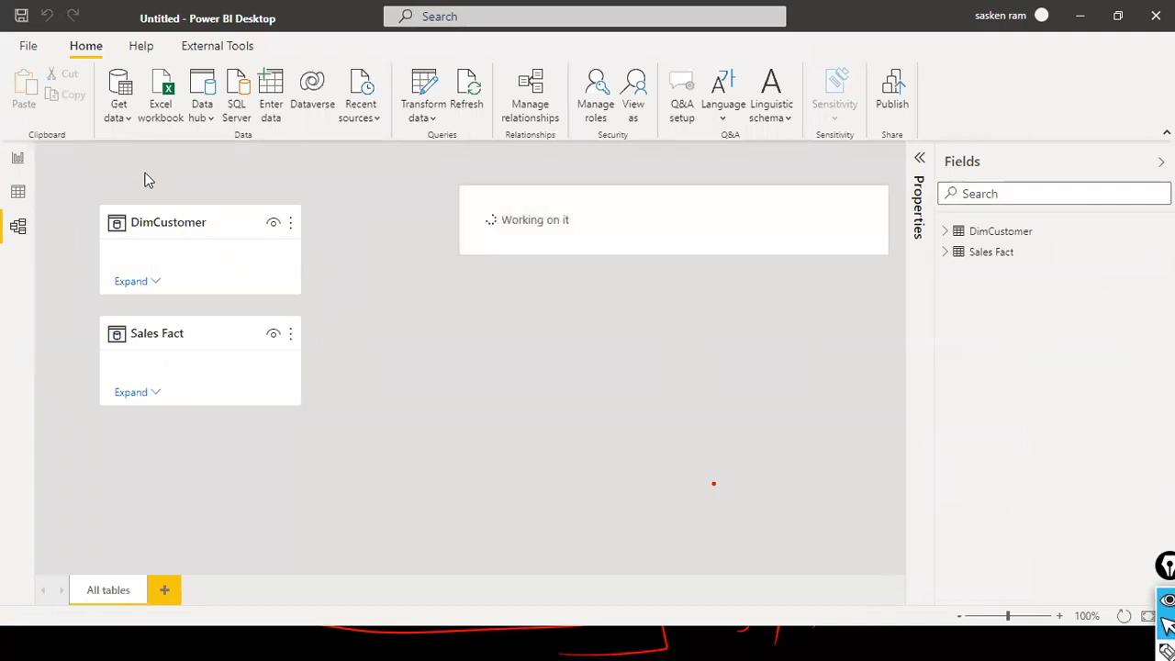
{"action": "left_click", "coordinate": [17, 159]}
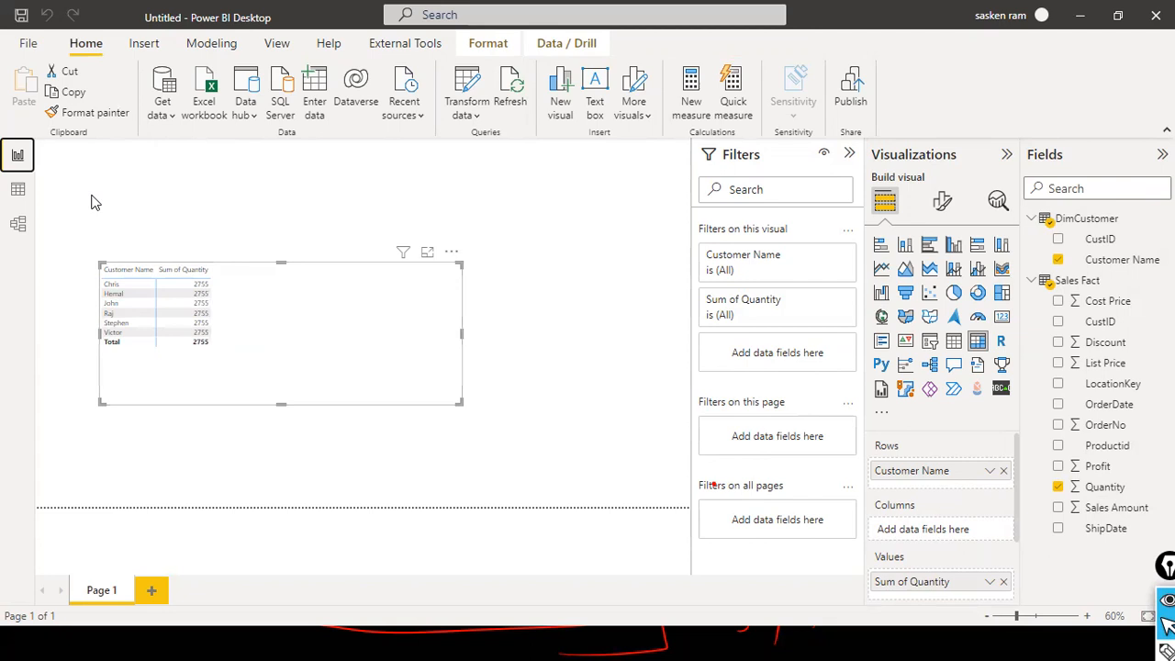
{"action": "left_click_drag", "start_coordinate": [116, 161], "coordinate": [114, 257]}
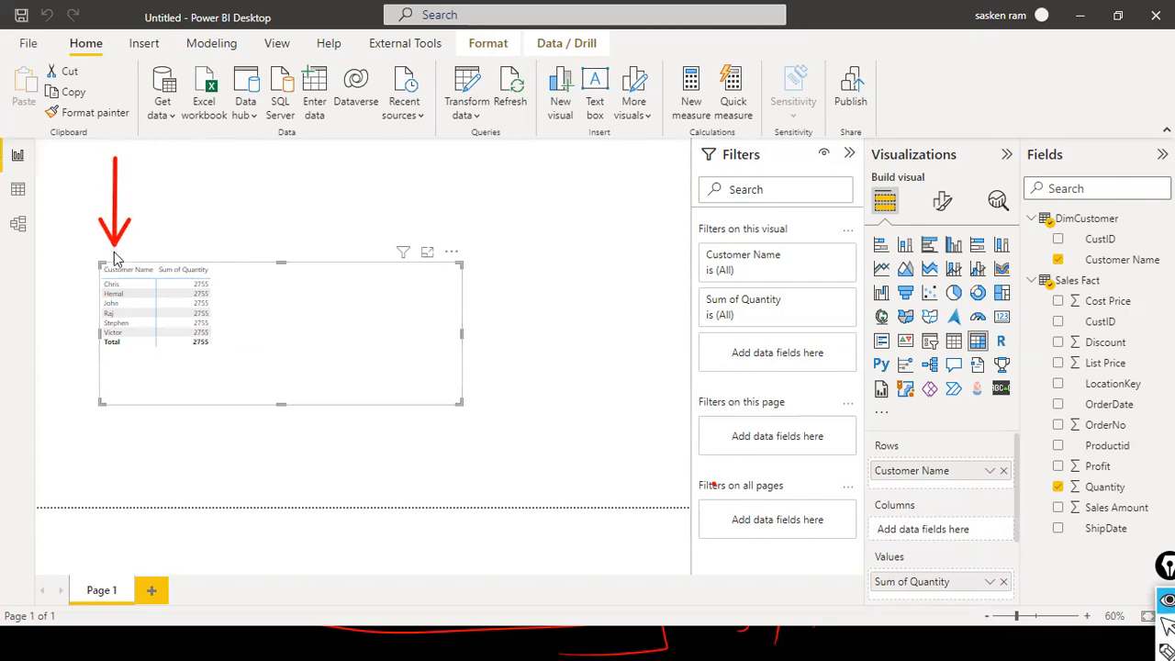
{"action": "left_click_drag", "start_coordinate": [512, 221], "coordinate": [1029, 218]}
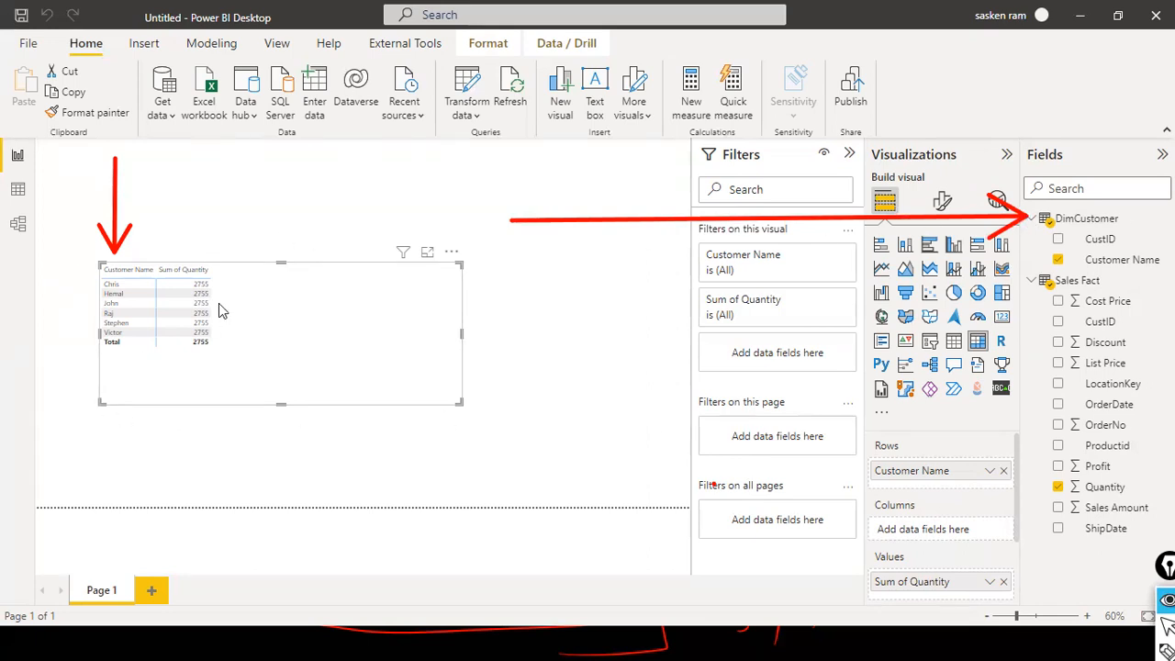
{"action": "mouse_move", "coordinate": [217, 299]}
{"action": "left_mouse_down"}
{"action": "mouse_move", "coordinate": [844, 401]}
{"action": "mouse_move", "coordinate": [847, 415]}
{"action": "mouse_move", "coordinate": [1047, 476]}
{"action": "left_mouse_up"}
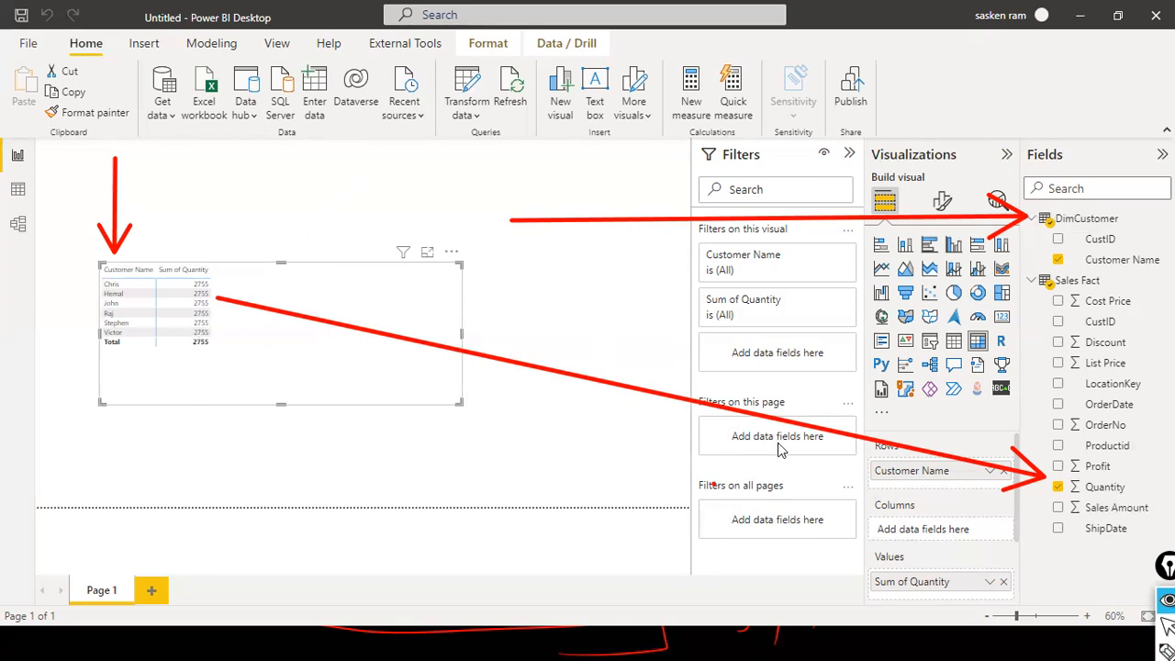
Add two blank report pages and return to Page 1
{"action": "left_click", "coordinate": [154, 593]}
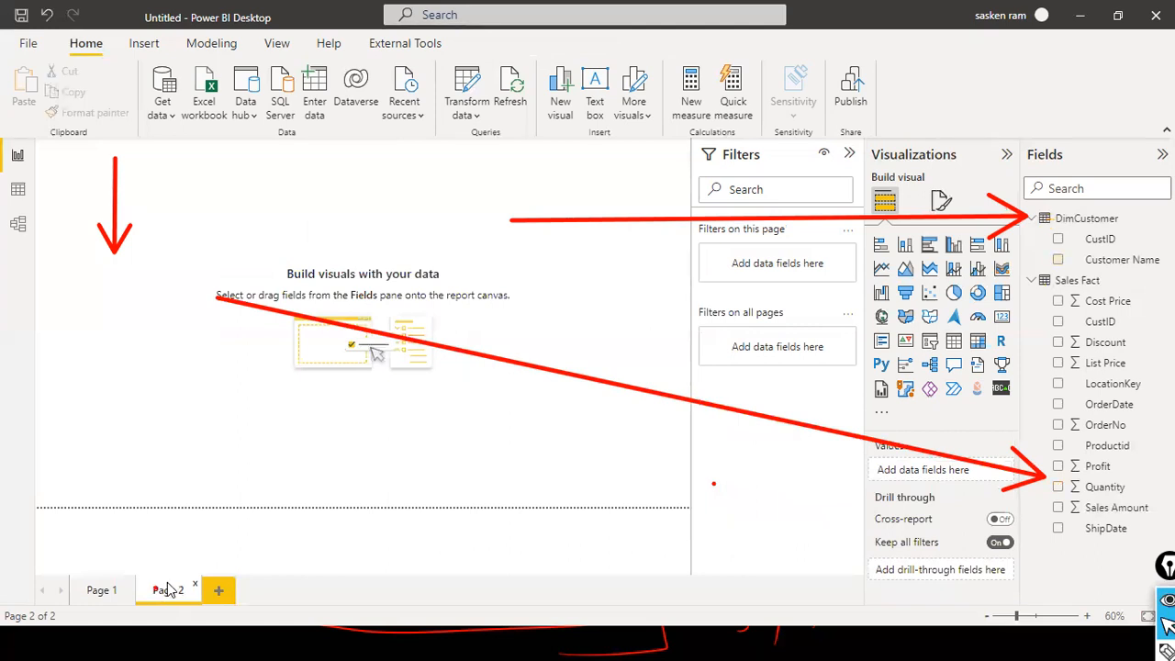
{"action": "left_click", "coordinate": [220, 597]}
{"action": "left_click", "coordinate": [104, 597]}
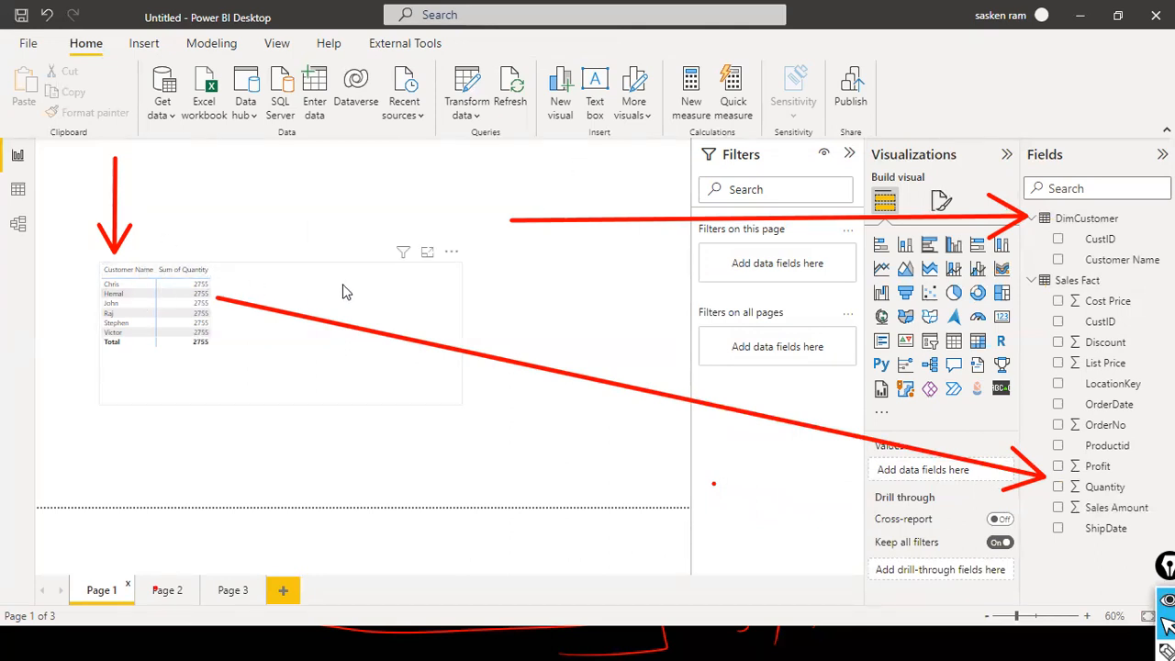
Move the matrix lower on the page, and expand the DimCustomer and Sales Fact tables in the model diagram
{"action": "left_click", "coordinate": [322, 379]}
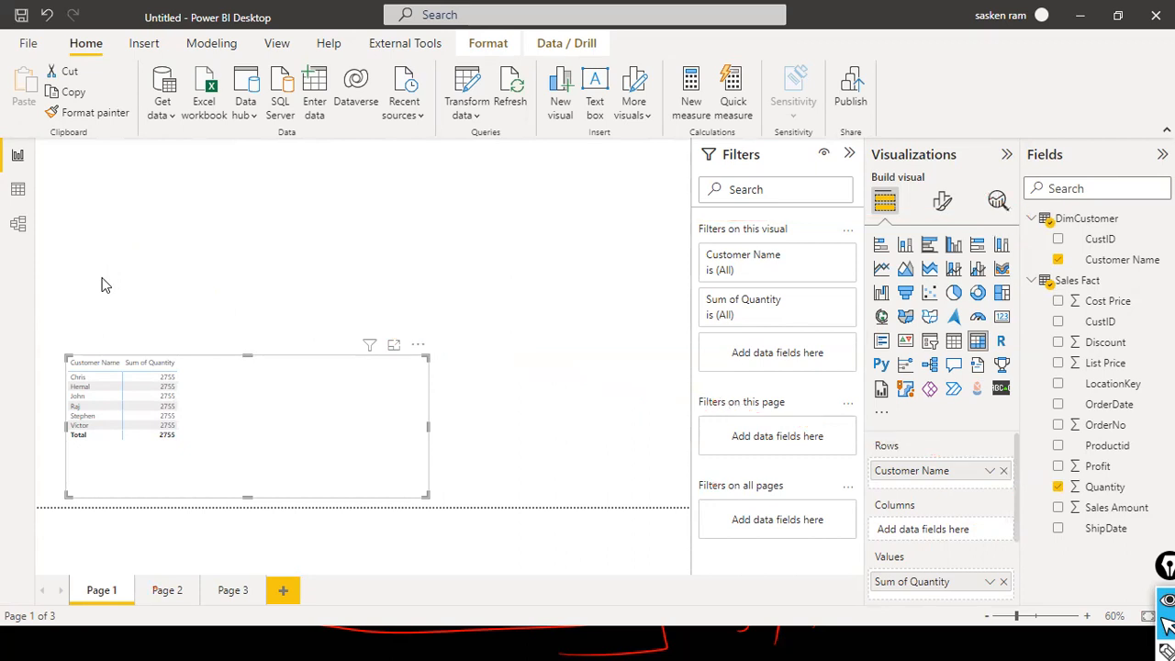
{"action": "left_click", "coordinate": [17, 224]}
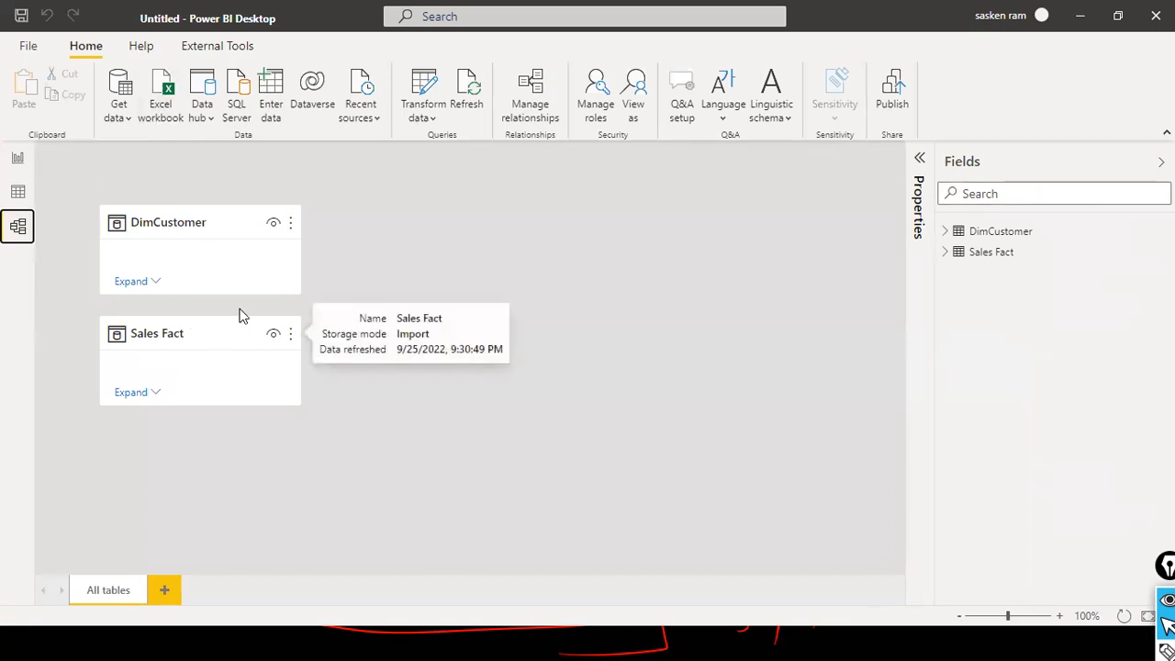
{"action": "left_click", "coordinate": [132, 392]}
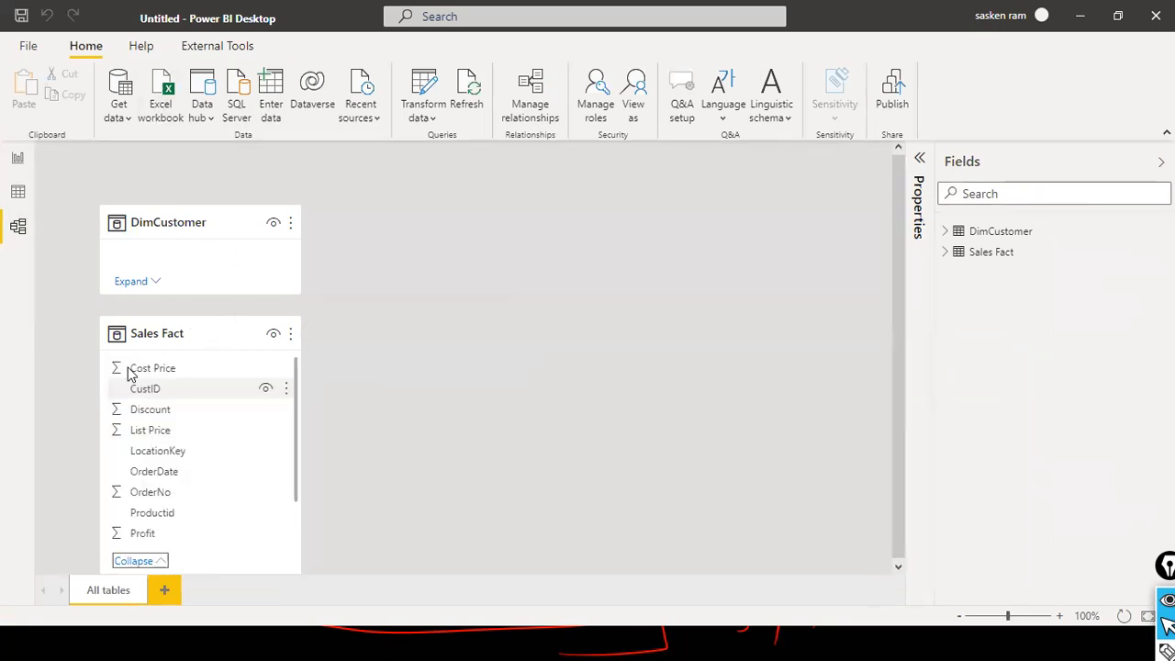
{"action": "left_click", "coordinate": [122, 282]}
{"action": "mouse_move", "coordinate": [177, 223]}
{"action": "left_mouse_down"}
{"action": "mouse_move", "coordinate": [220, 186]}
{"action": "mouse_move", "coordinate": [197, 177]}
{"action": "mouse_move", "coordinate": [175, 230]}
{"action": "left_mouse_up"}
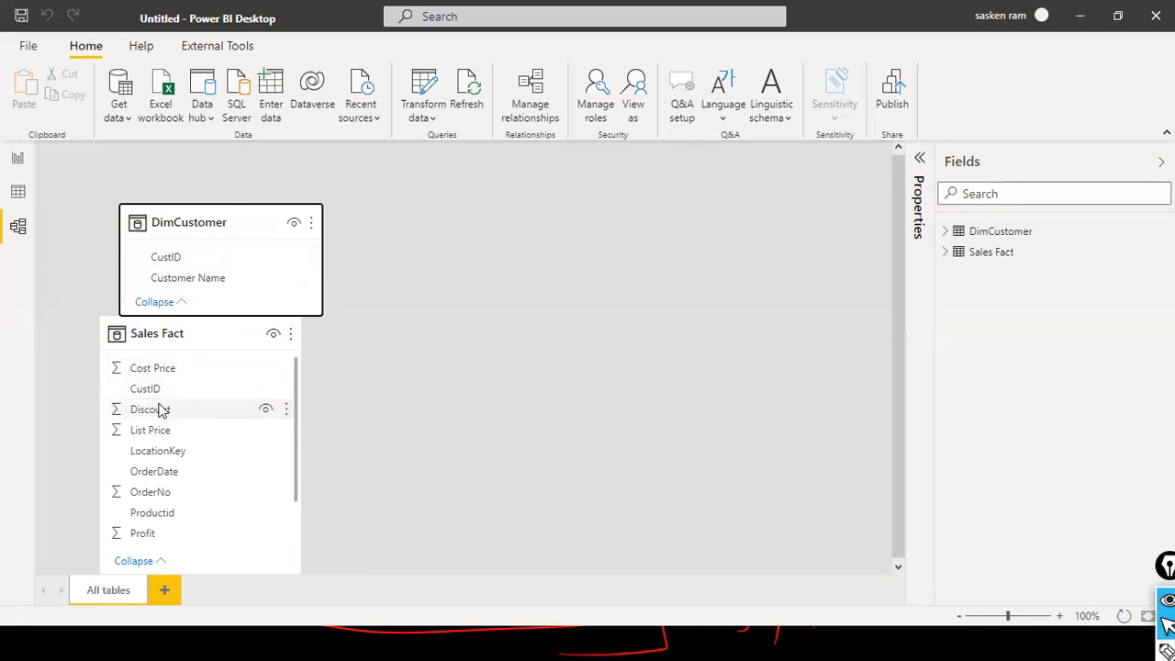
Relate DimCustomer's CustID to Sales Fact's CustID, and delete that relationship again
{"action": "left_click_drag", "start_coordinate": [189, 266], "coordinate": [159, 393]}
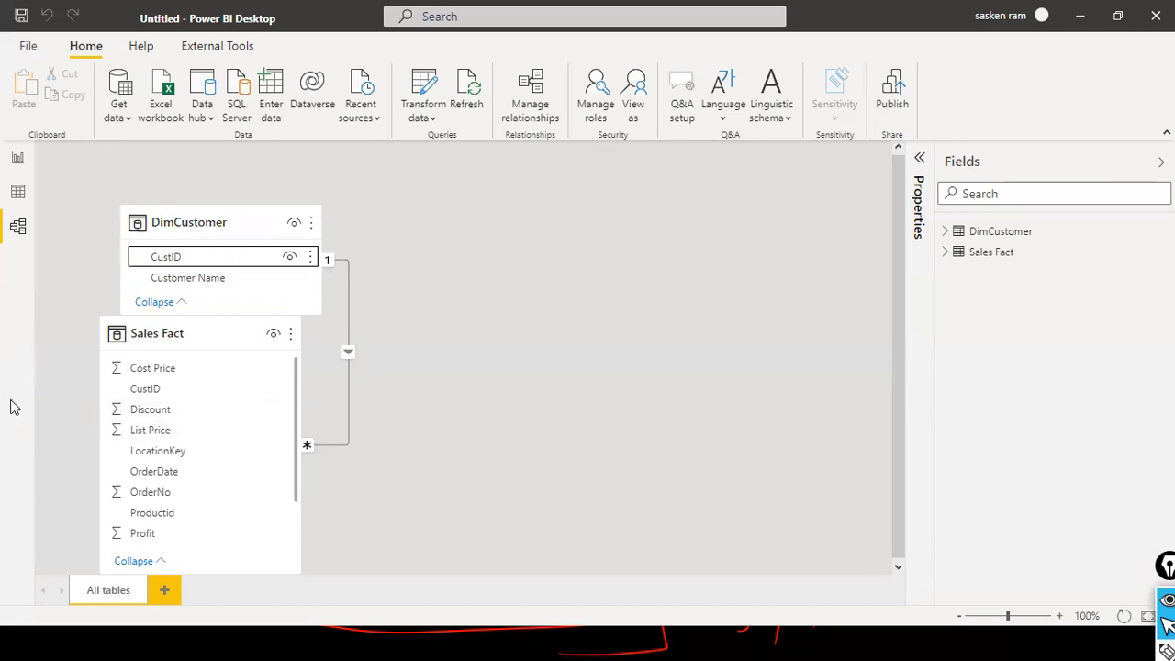
{"action": "right_click", "coordinate": [347, 411]}
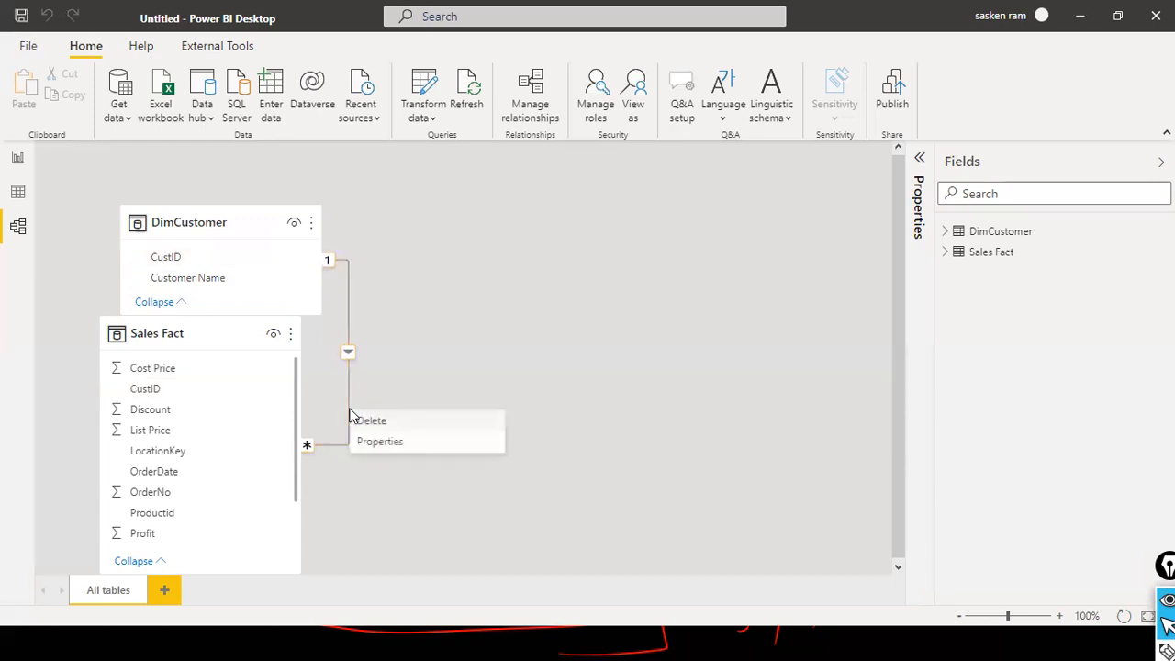
{"action": "left_click", "coordinate": [356, 418]}
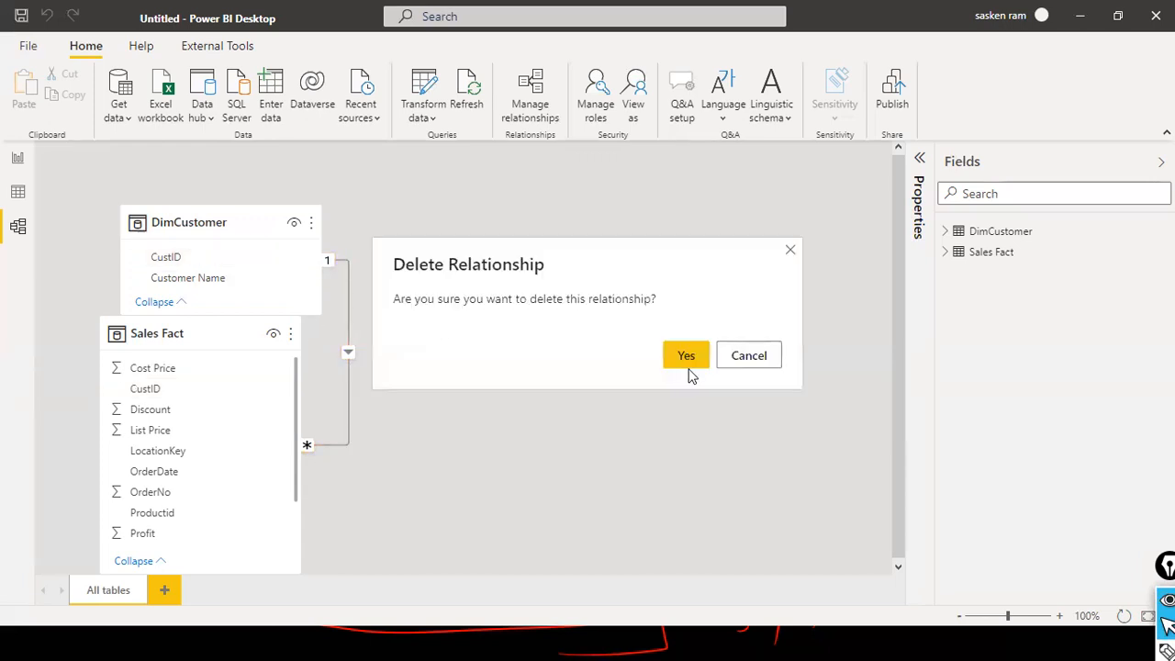
{"action": "left_click", "coordinate": [690, 365]}
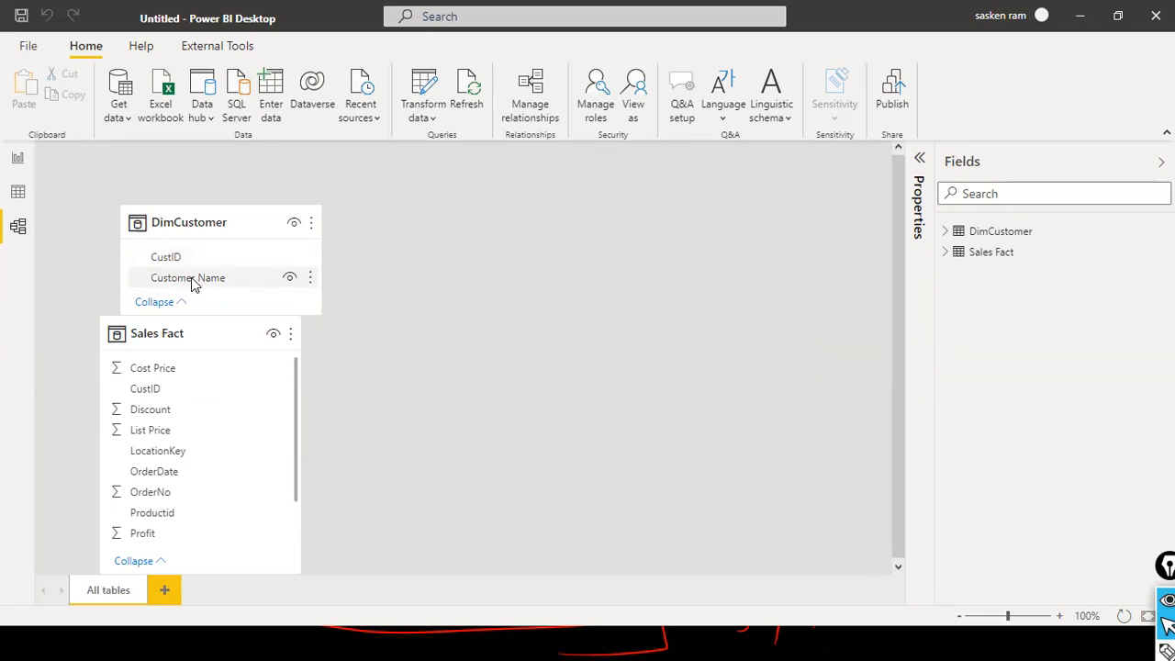
Relate DimCustomer's CustID to Sales Fact's Productid, and check the matrix in the report
{"action": "left_click_drag", "start_coordinate": [182, 261], "coordinate": [215, 517]}
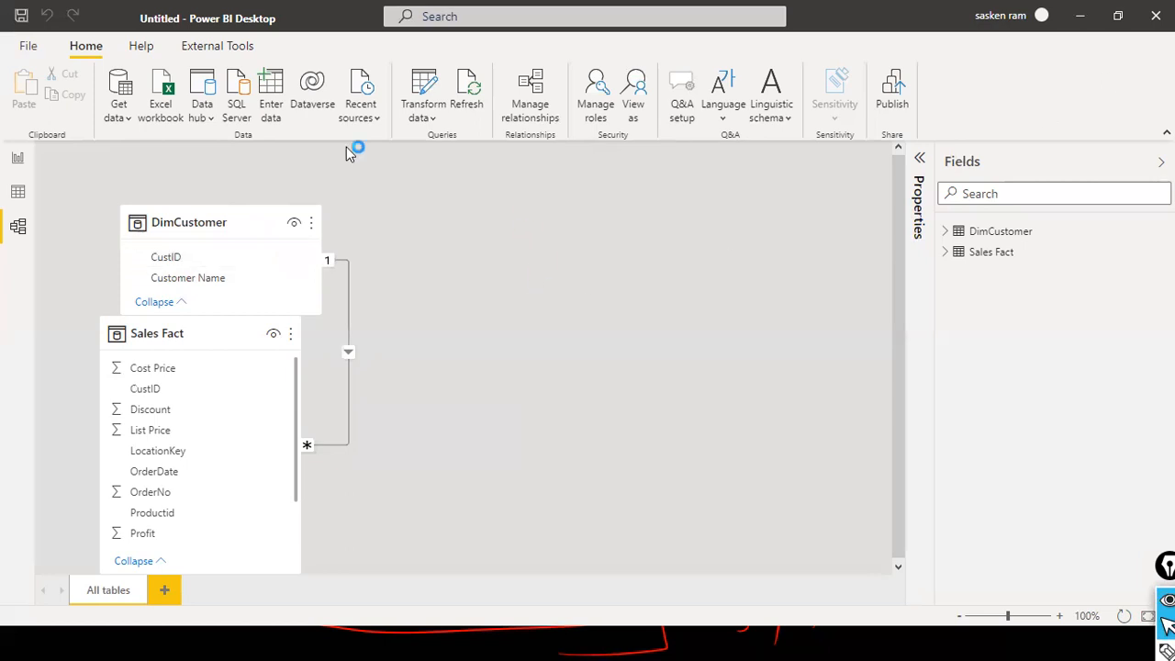
{"action": "left_click", "coordinate": [22, 163]}
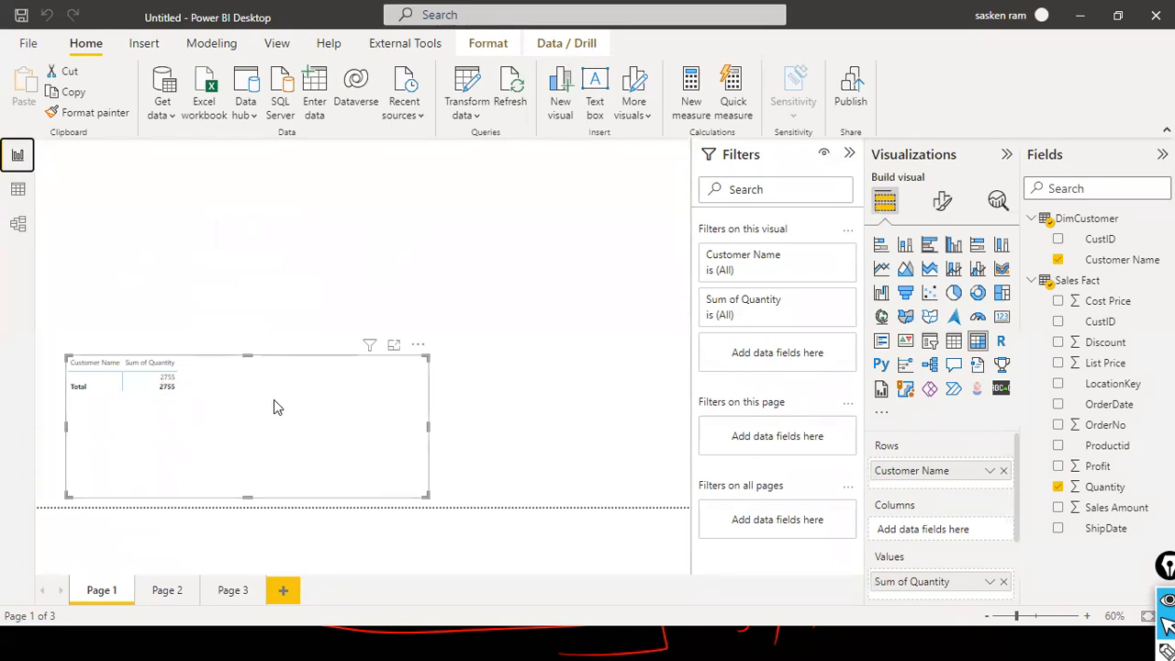
Edit the relationship between Sales Fact and DimCustomer so that it matches on CustID in both tables
{"action": "left_click", "coordinate": [19, 230]}
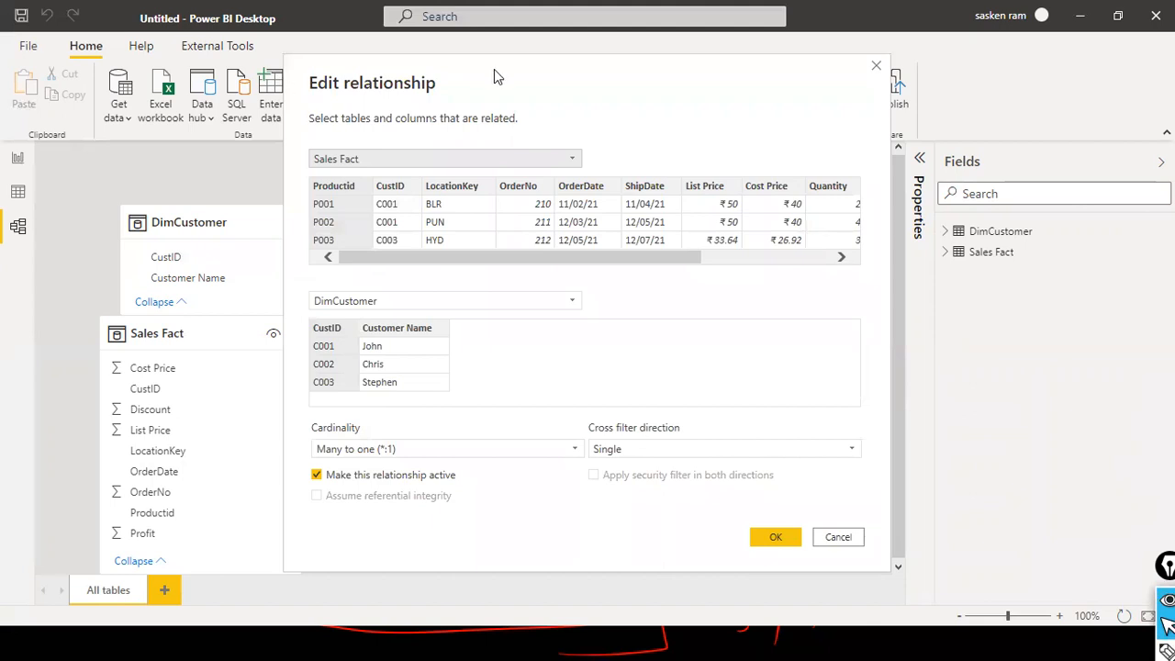
{"action": "left_click_drag", "start_coordinate": [477, 70], "coordinate": [420, 71]}
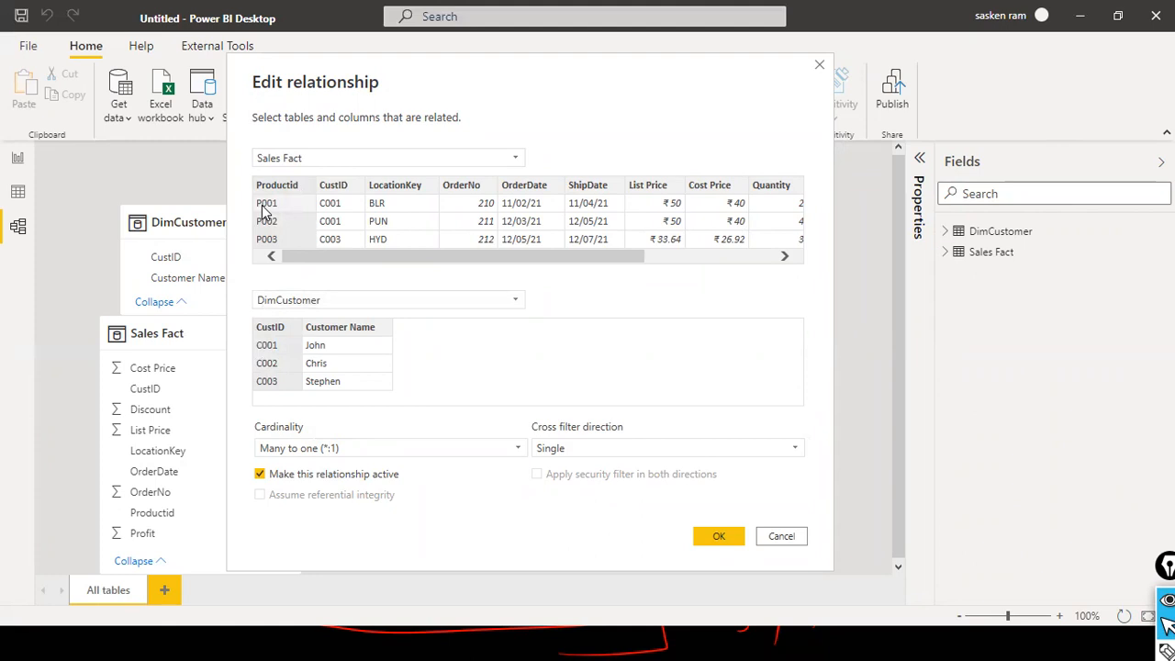
{"action": "left_click", "coordinate": [353, 188]}
{"action": "left_click", "coordinate": [278, 328]}
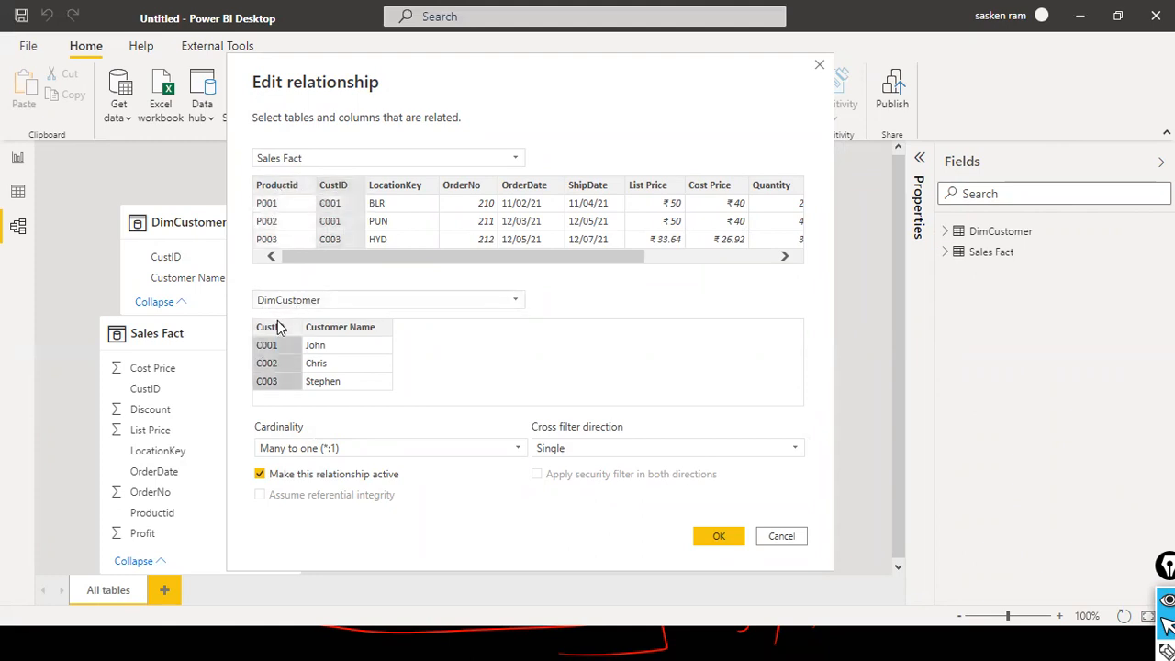
{"action": "left_click", "coordinate": [342, 181]}
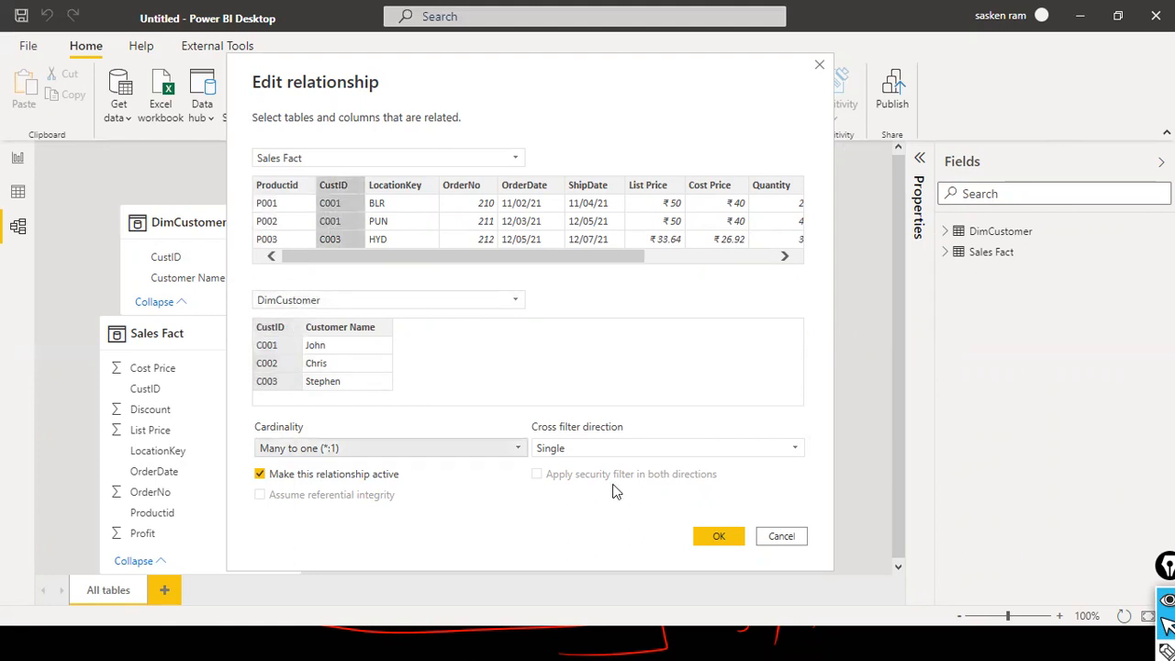
{"action": "left_click", "coordinate": [719, 535]}
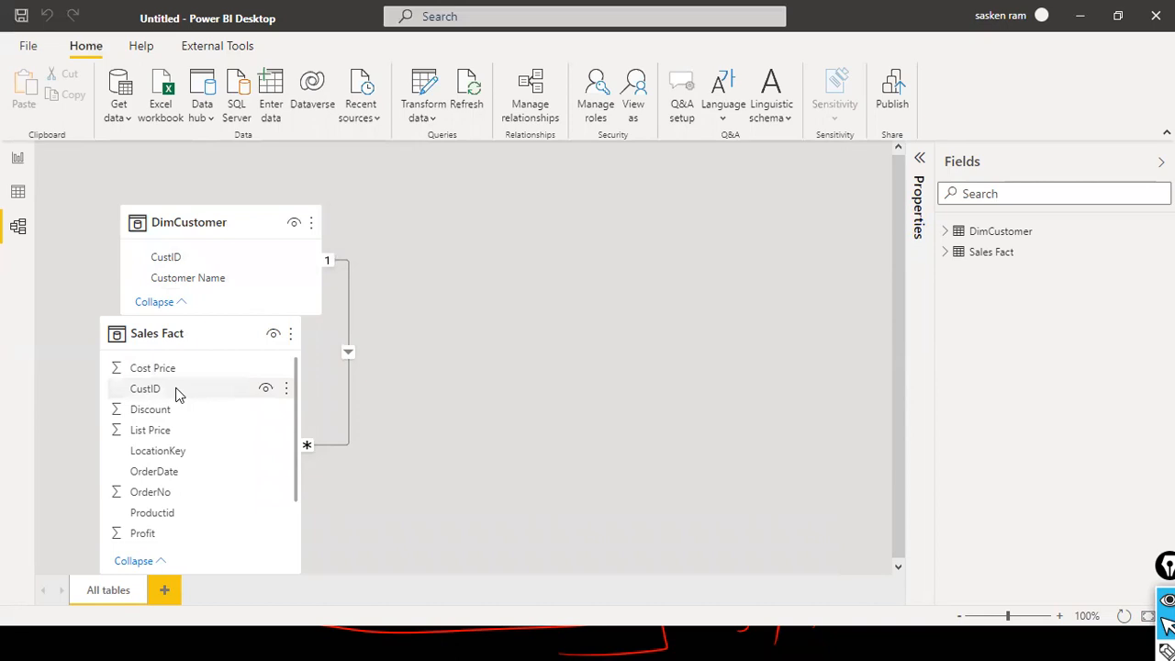
Review the settings of the Sales Fact to DimCustomer relationship through Manage relationships
{"action": "left_click", "coordinate": [514, 106]}
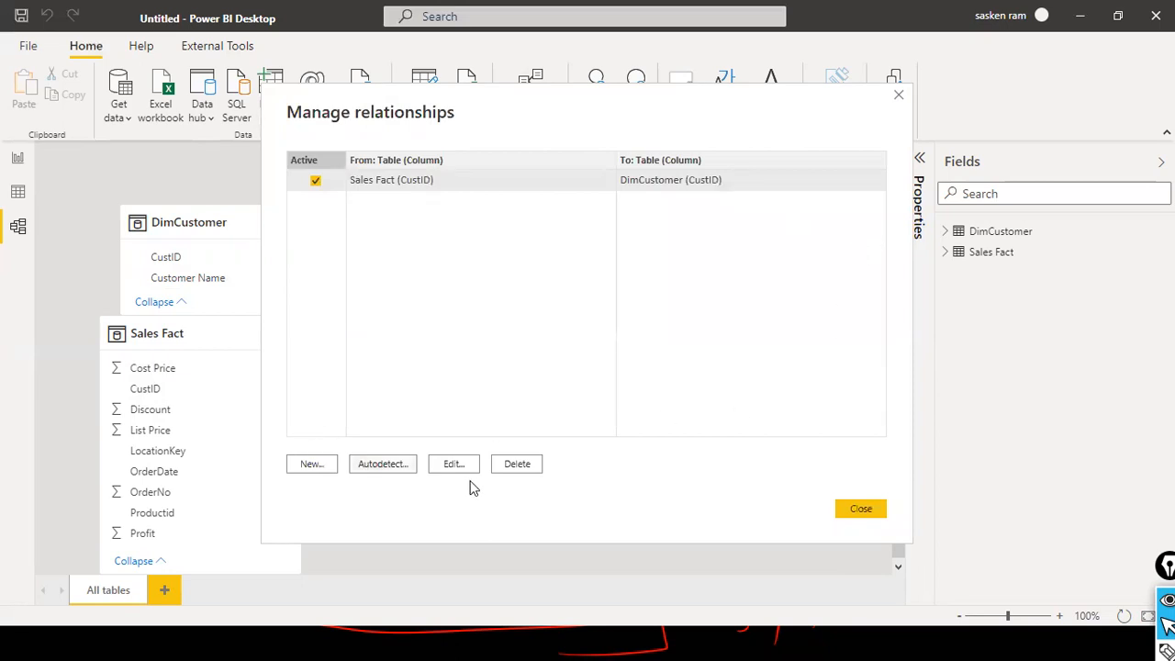
{"action": "left_click", "coordinate": [464, 468]}
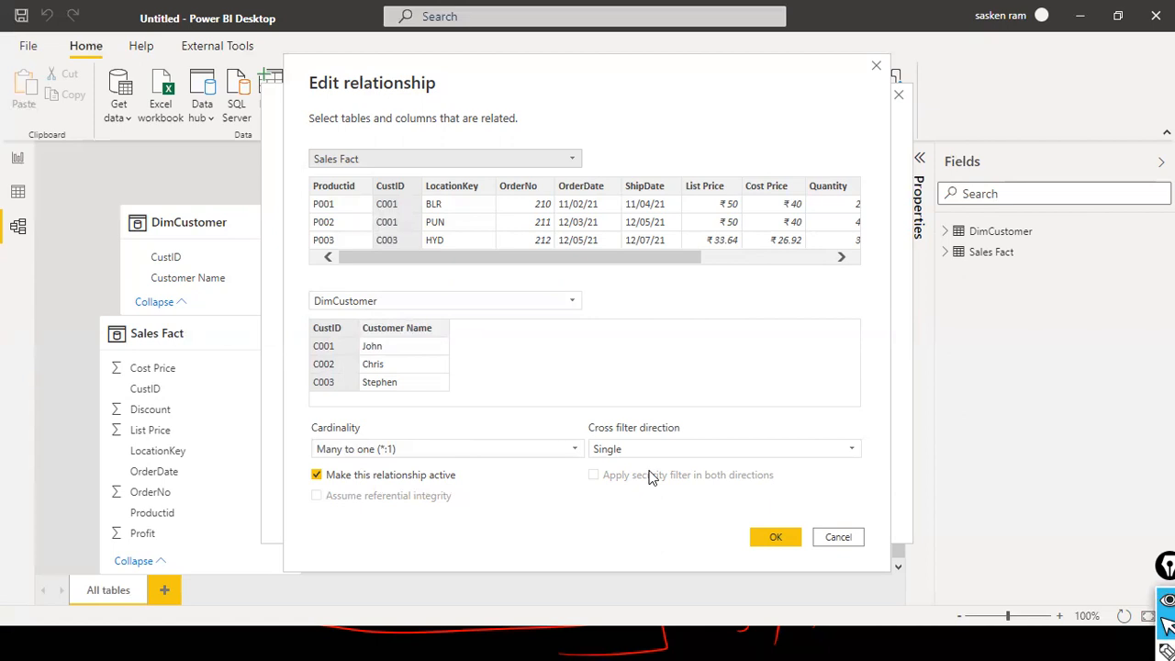
{"action": "left_click", "coordinate": [778, 535]}
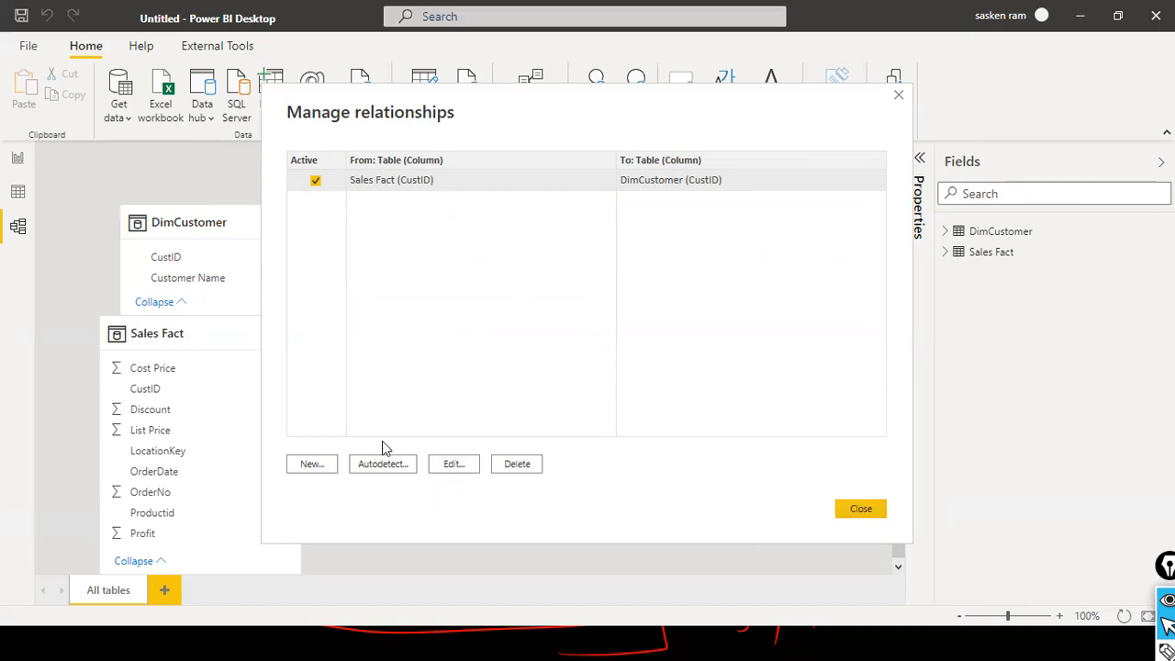
Try to create another relationship from DimCustomer to Sales Fact in Manage relationships, and close the dialogs
{"action": "left_click", "coordinate": [314, 465]}
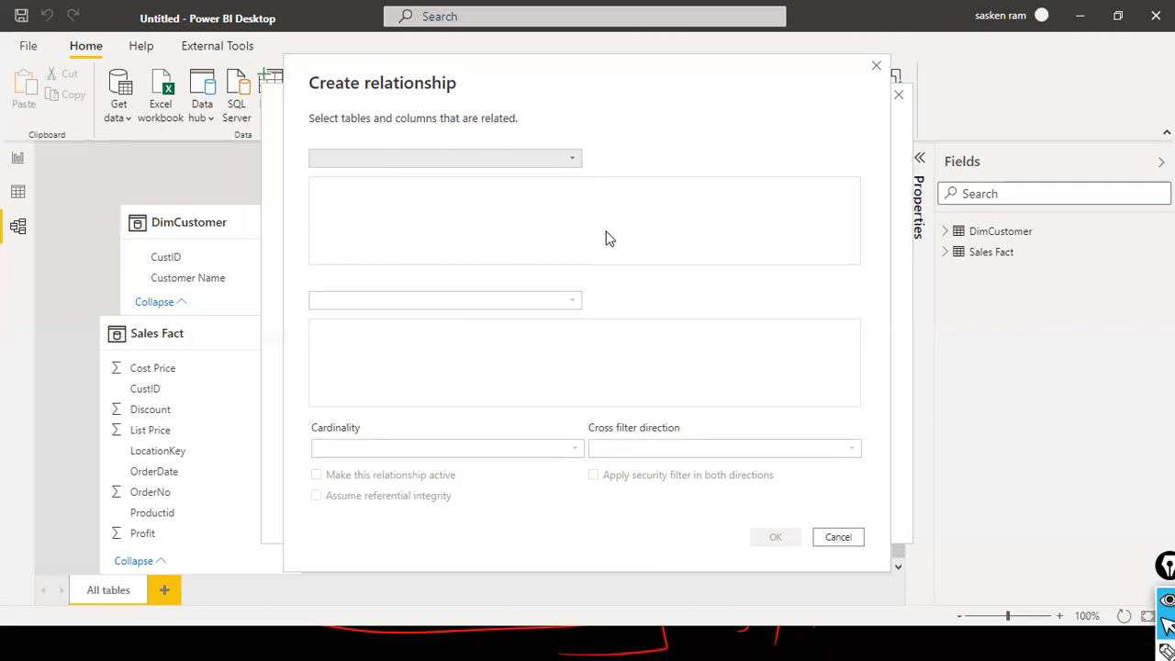
{"action": "left_click", "coordinate": [573, 162]}
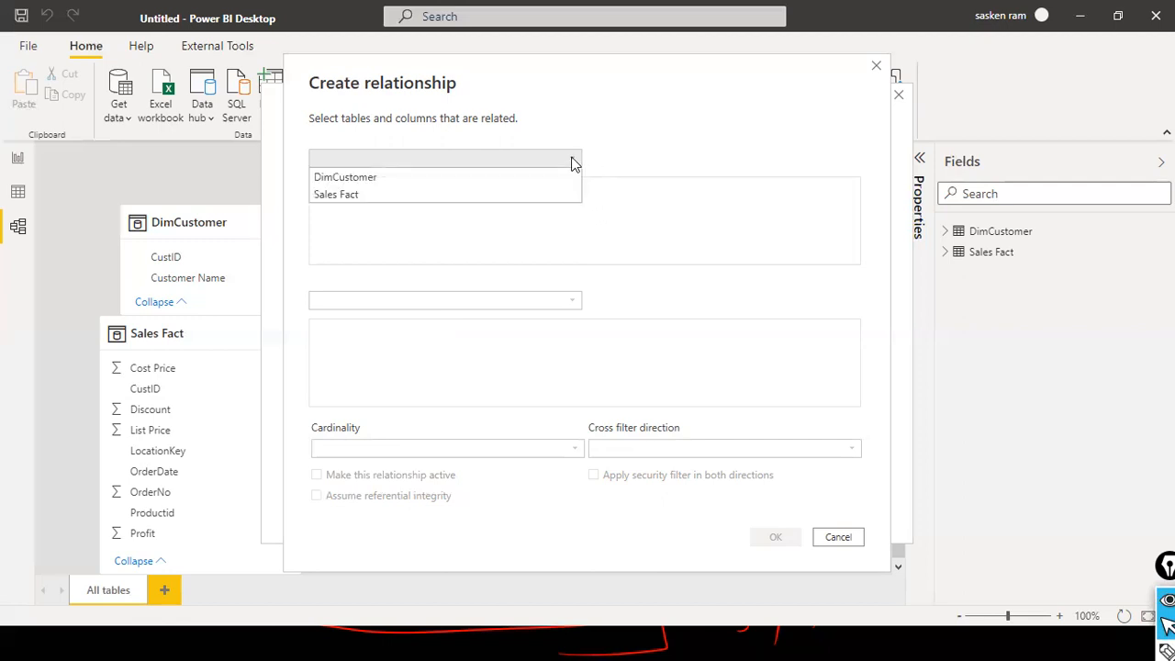
{"action": "left_click", "coordinate": [336, 181]}
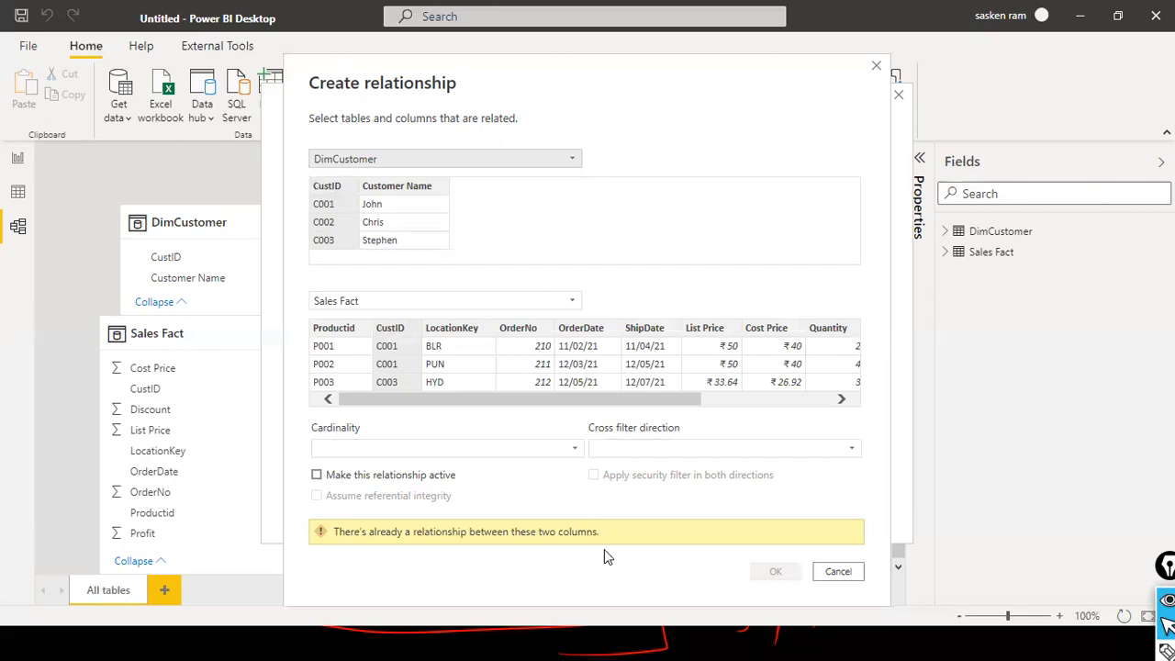
{"action": "left_click", "coordinate": [836, 573]}
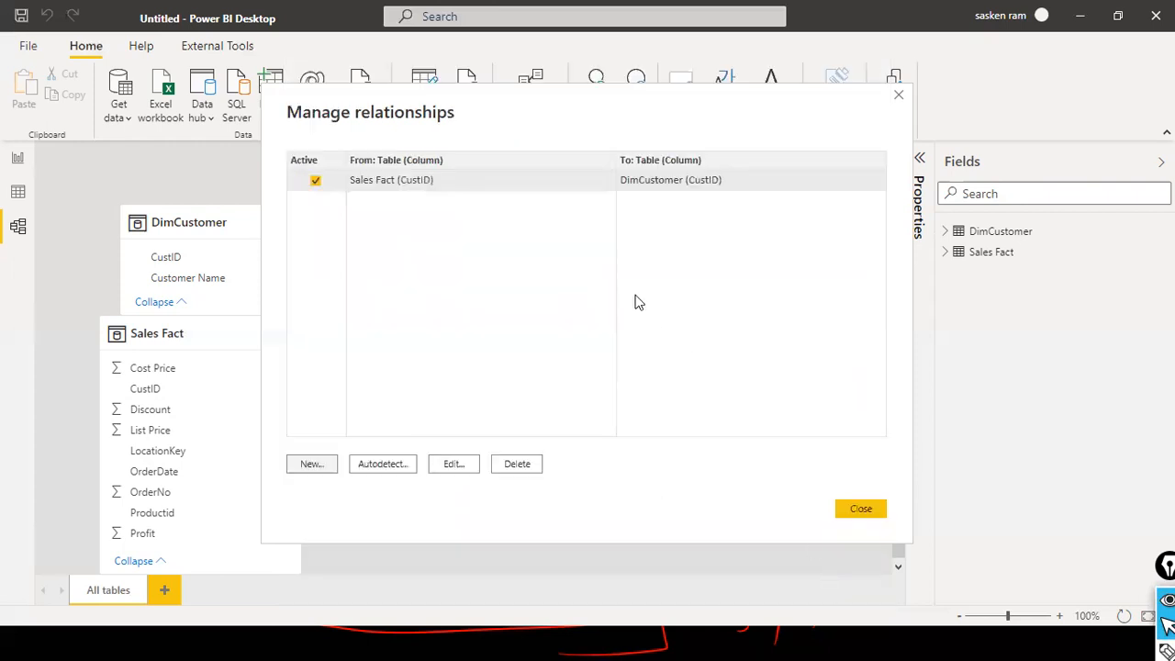
{"action": "left_click", "coordinate": [863, 514]}
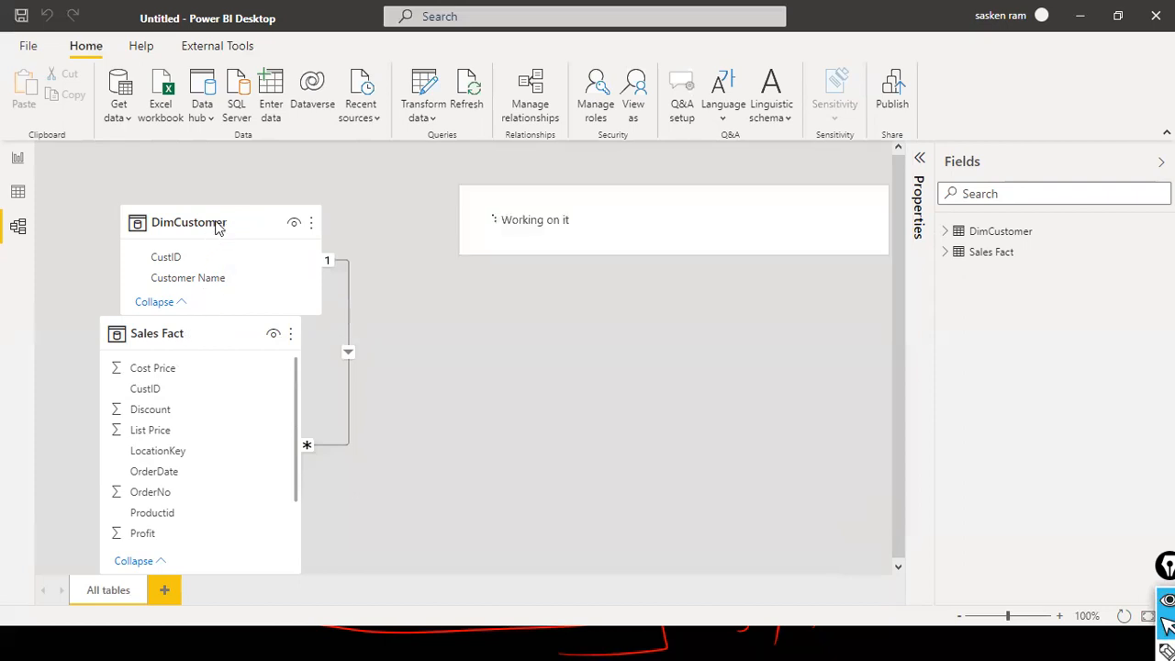
Arrange the DimCustomer and Sales Fact tables side by side in the model, and move the matrix higher on the report page
{"action": "left_click_drag", "start_coordinate": [214, 222], "coordinate": [193, 223]}
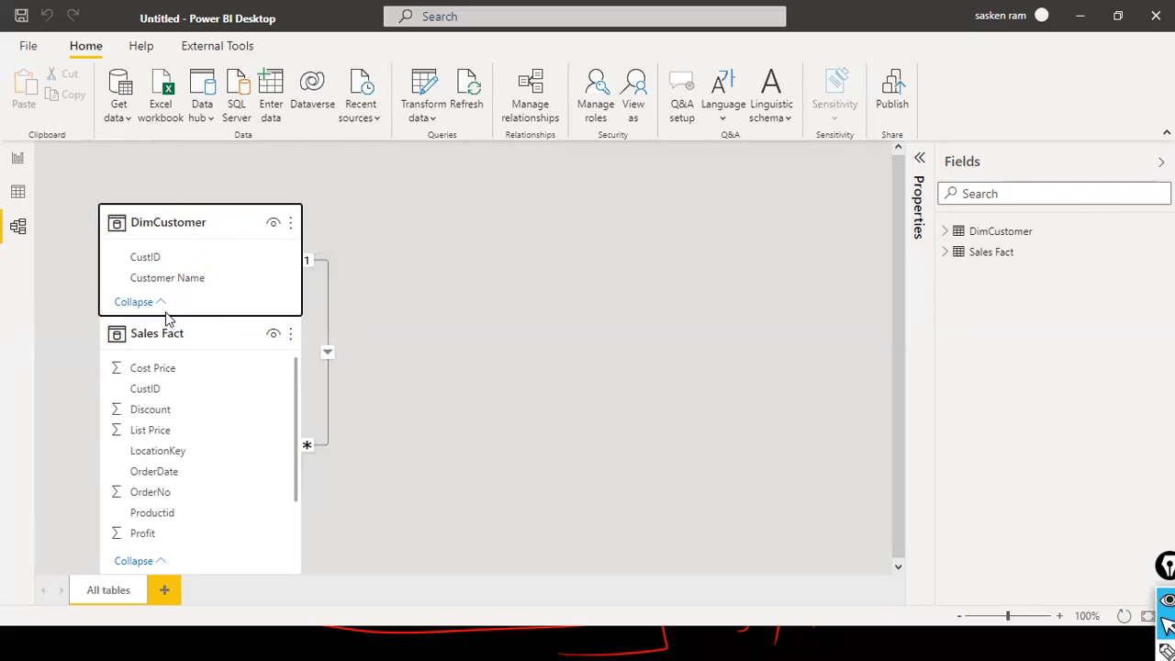
{"action": "left_click_drag", "start_coordinate": [165, 338], "coordinate": [483, 256]}
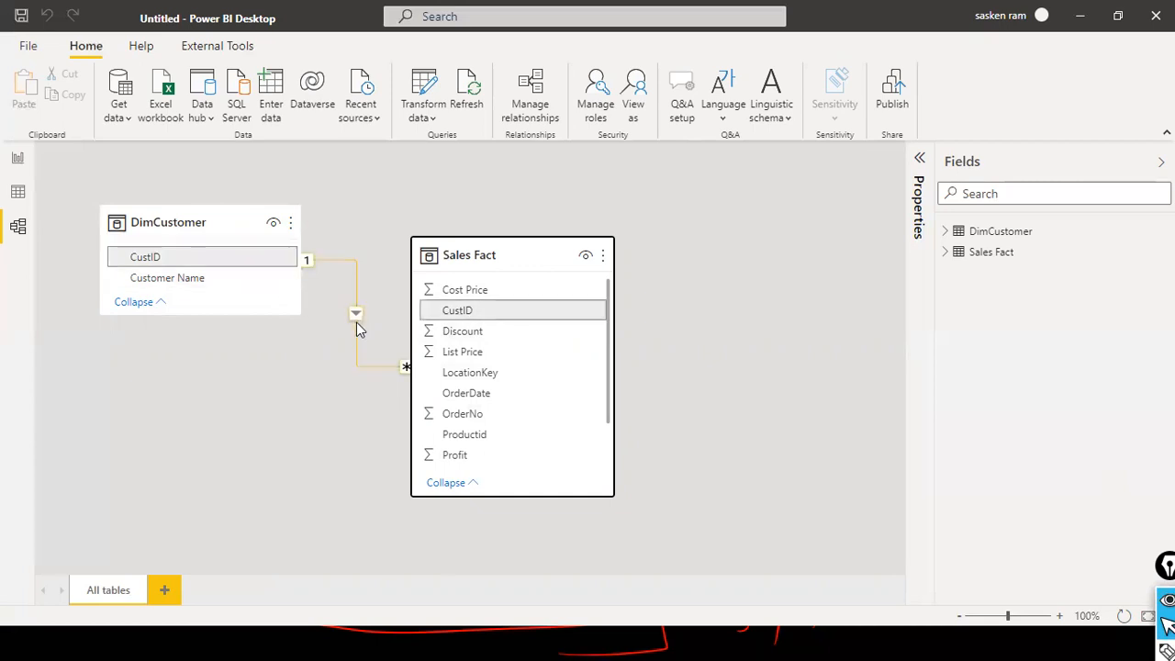
{"action": "left_click", "coordinate": [22, 163]}
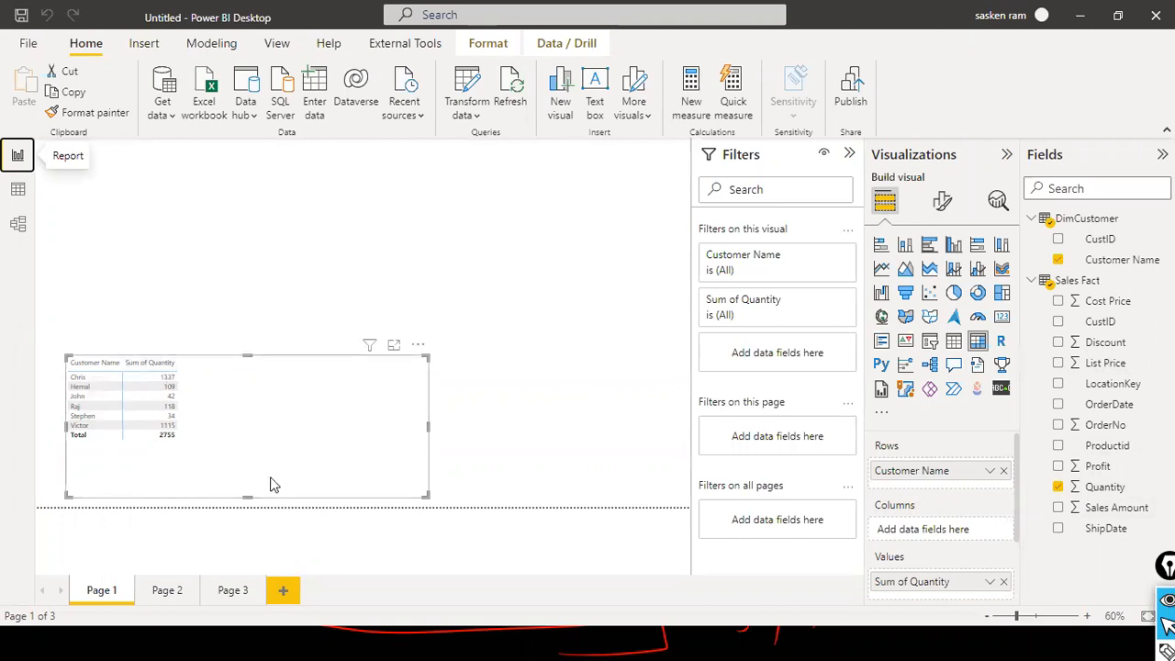
{"action": "left_click_drag", "start_coordinate": [421, 397], "coordinate": [462, 318]}
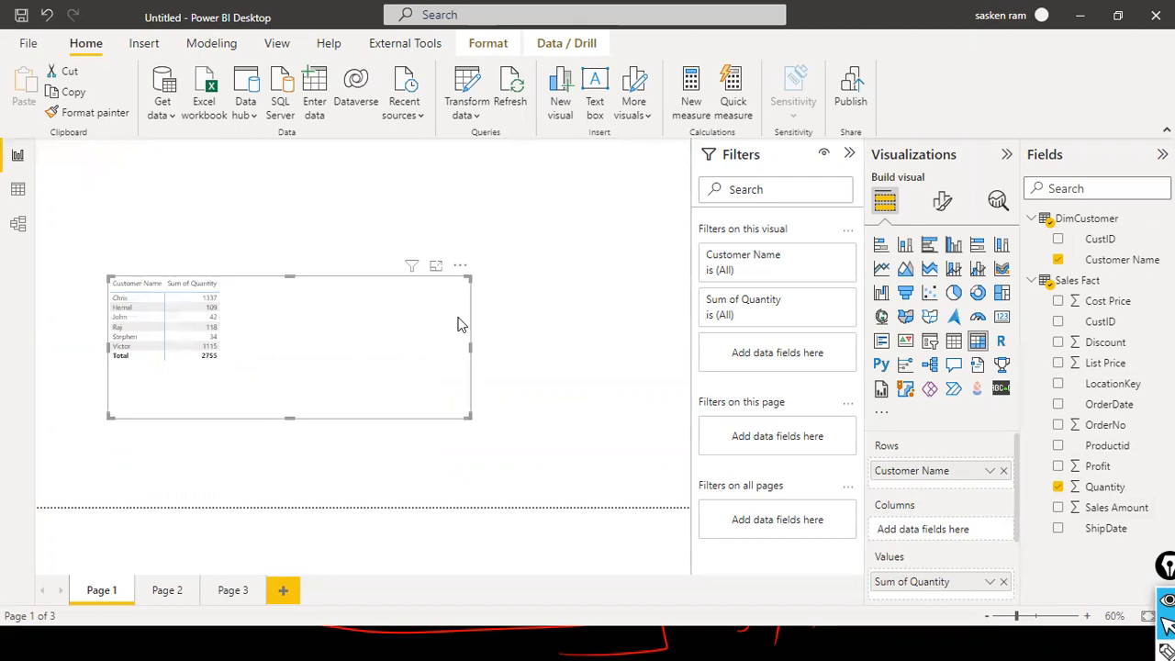
Switch to the PowerPoint data modeling deck and present it up to the slide on Datawarehousing, Data Lake and the Star and Snow-flake schemas
{"action": "key", "text": "alt+Tab"}
{"action": "key", "text": "alt+Tab"}
{"action": "key", "text": "alt+Tab"}
{"action": "key", "text": "alt+Tab"}
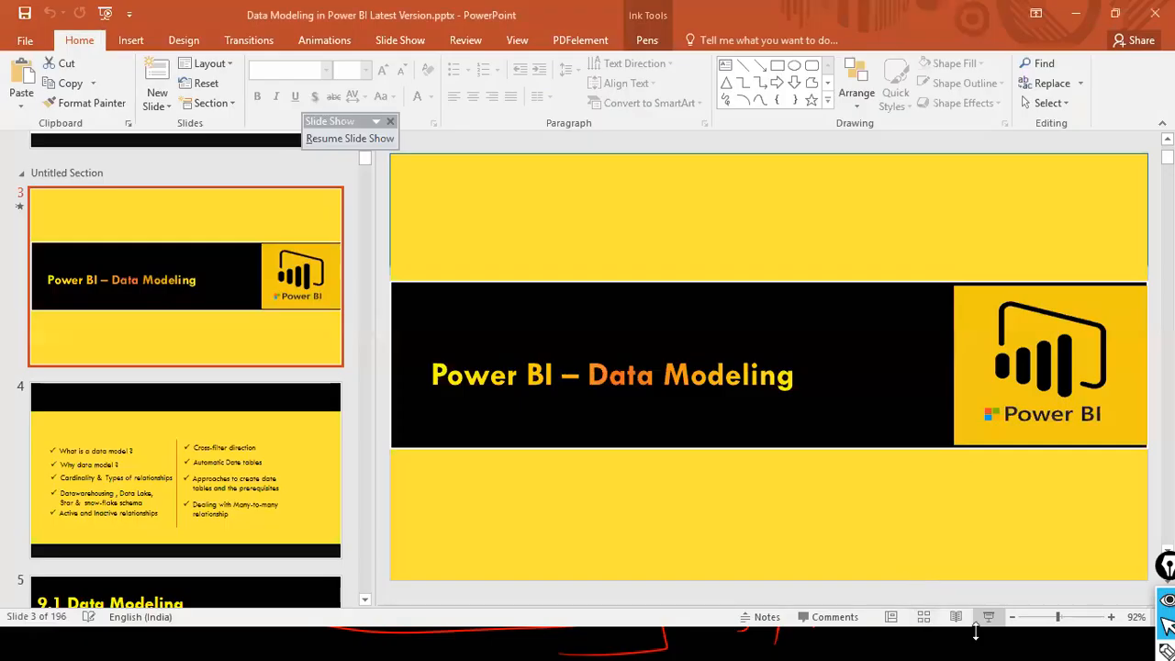
{"action": "left_click", "coordinate": [988, 624]}
{"action": "left_click", "coordinate": [950, 537]}
{"action": "left_click", "coordinate": [950, 538]}
{"action": "left_click", "coordinate": [949, 535]}
{"action": "left_click", "coordinate": [949, 535]}
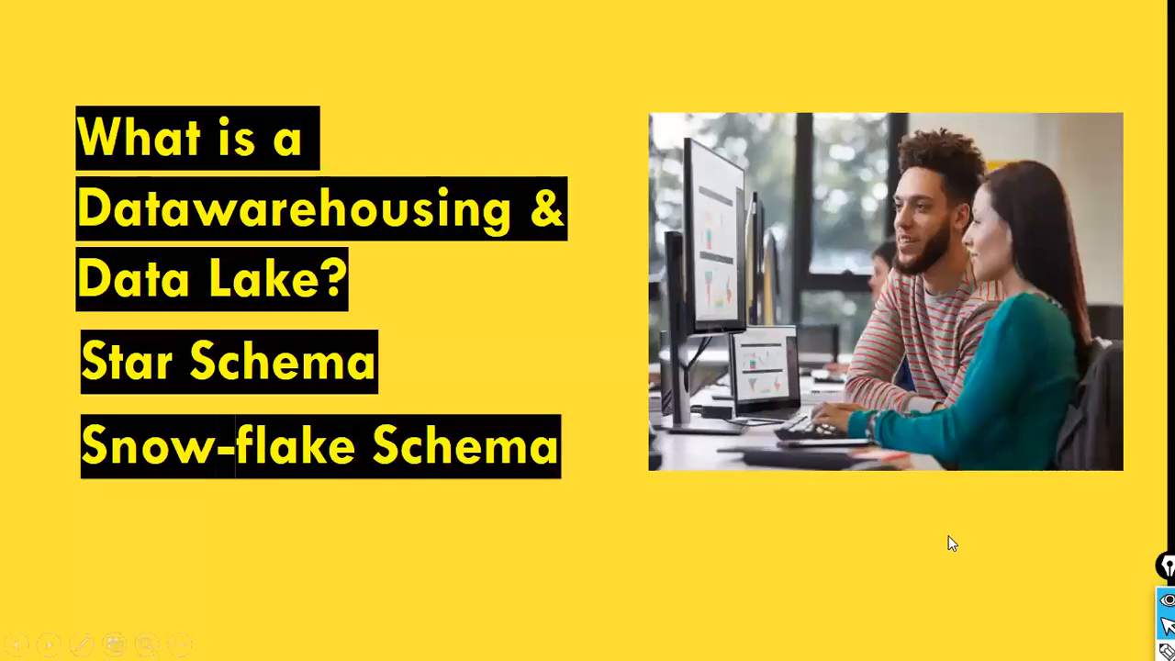